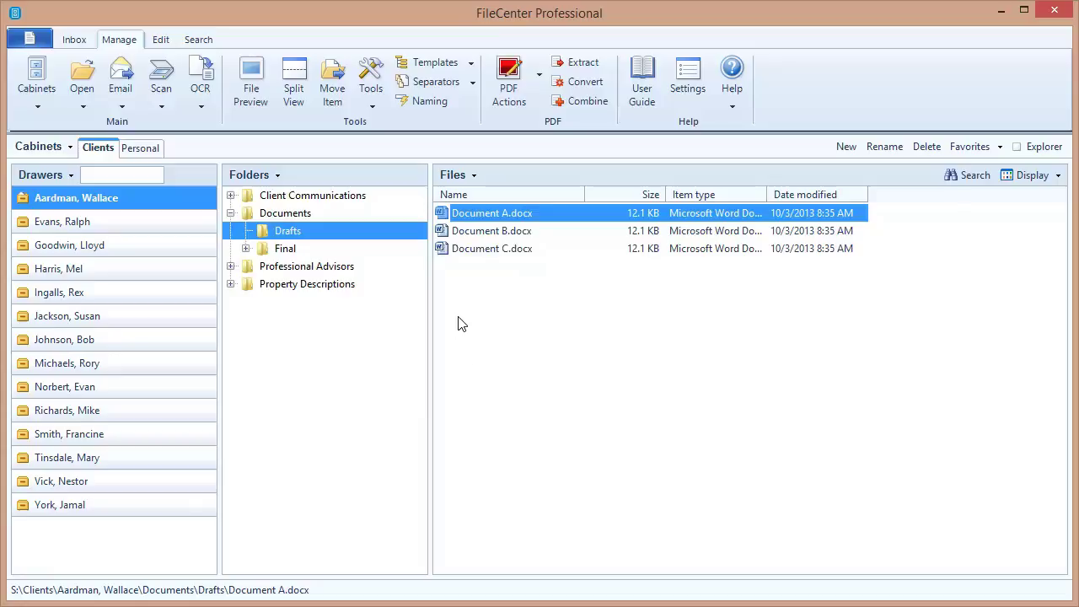
- Rename Document A.docx using the naming option with date, drawer name and "Deed of Trust", and widen the Name column to fit it
click(474, 176)
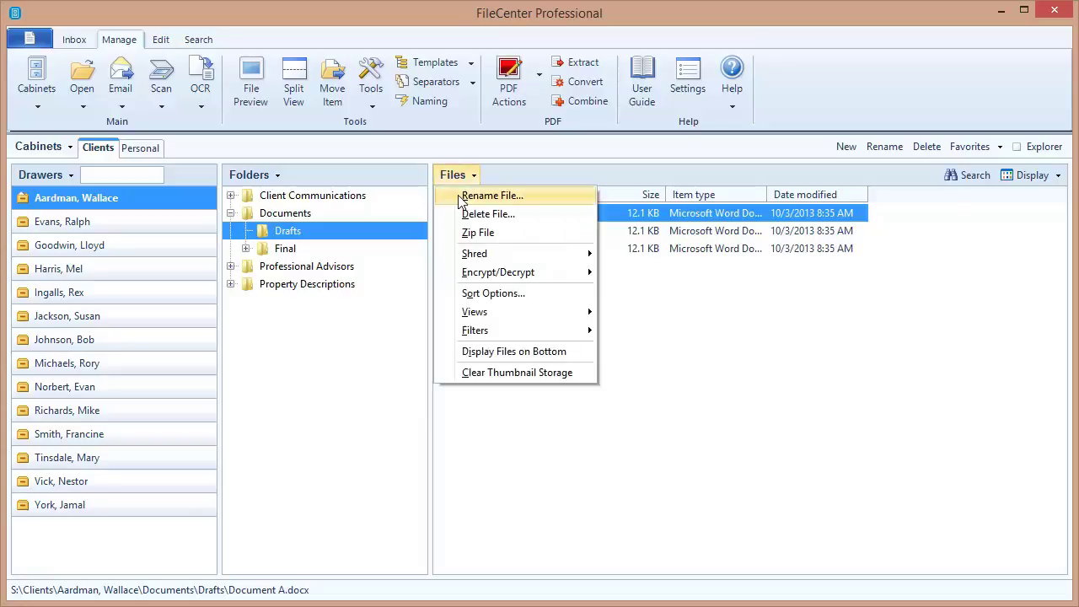
click(512, 197)
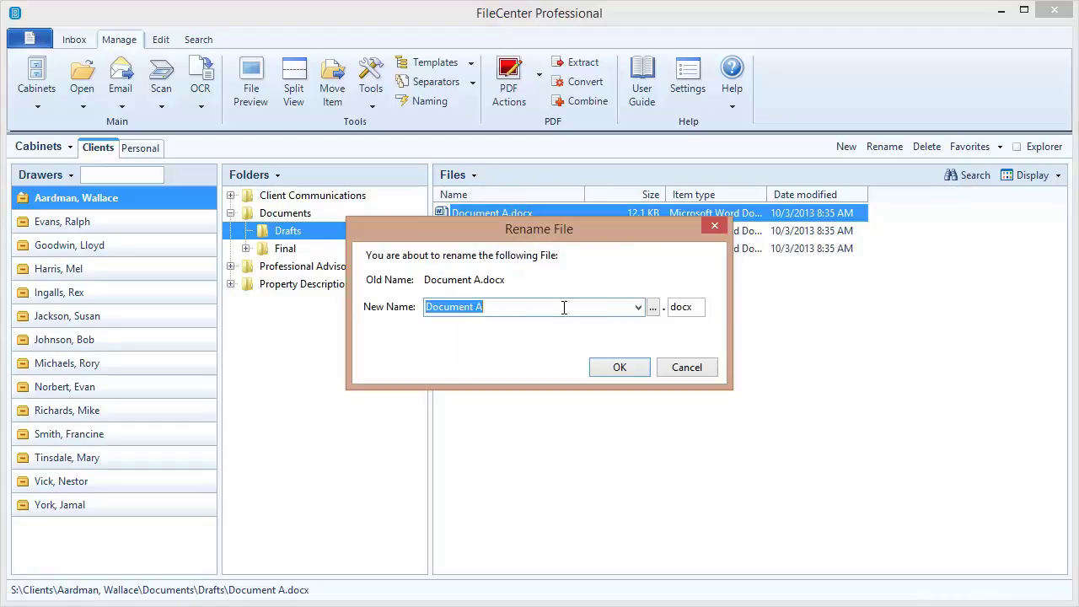
click(638, 308)
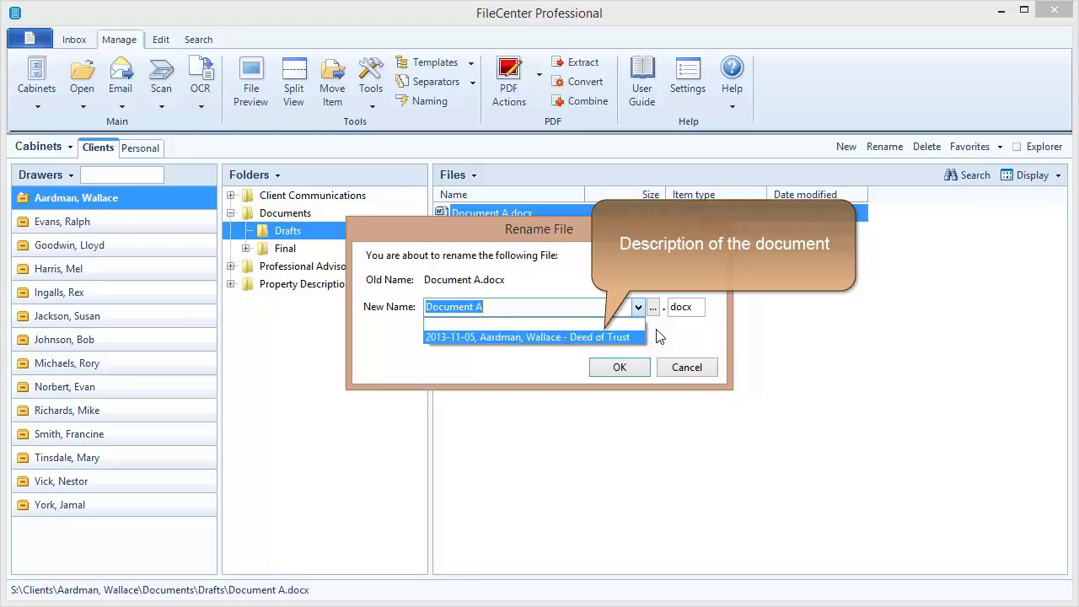
click(613, 337)
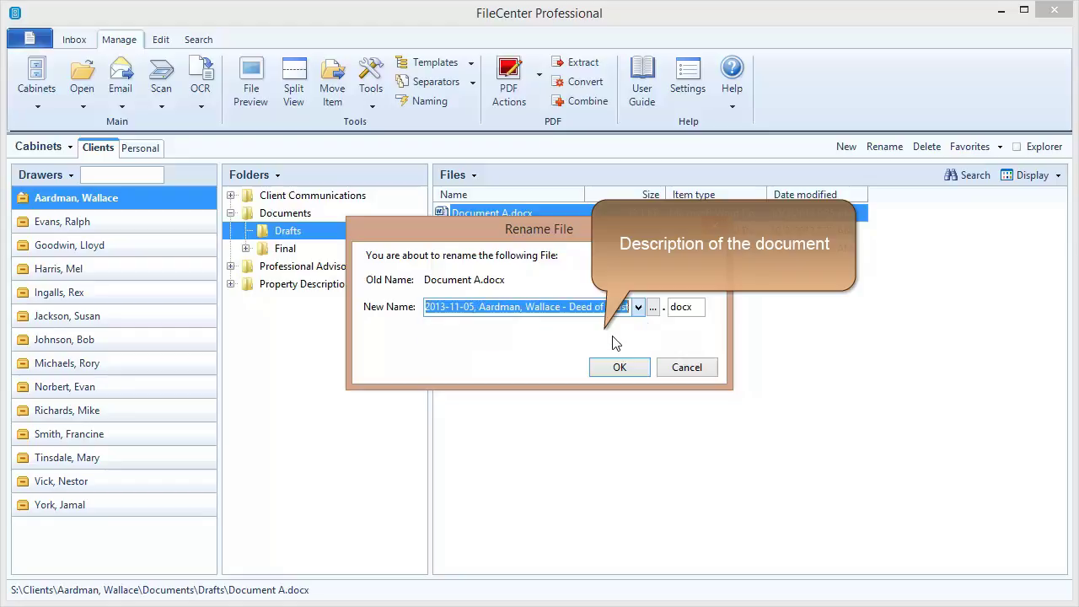
click(618, 369)
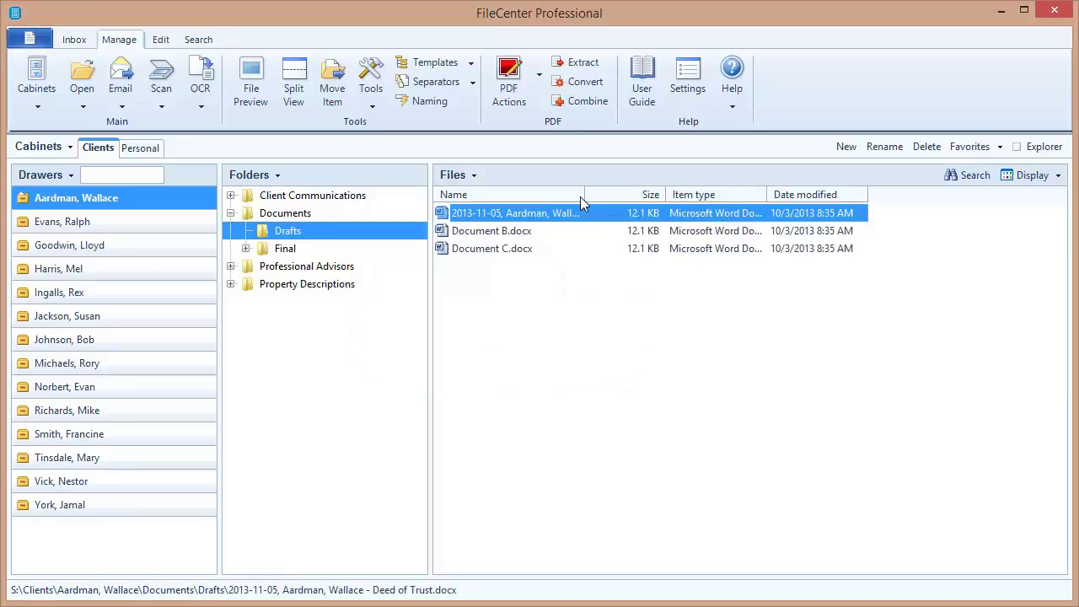
drag(585, 194, 702, 195)
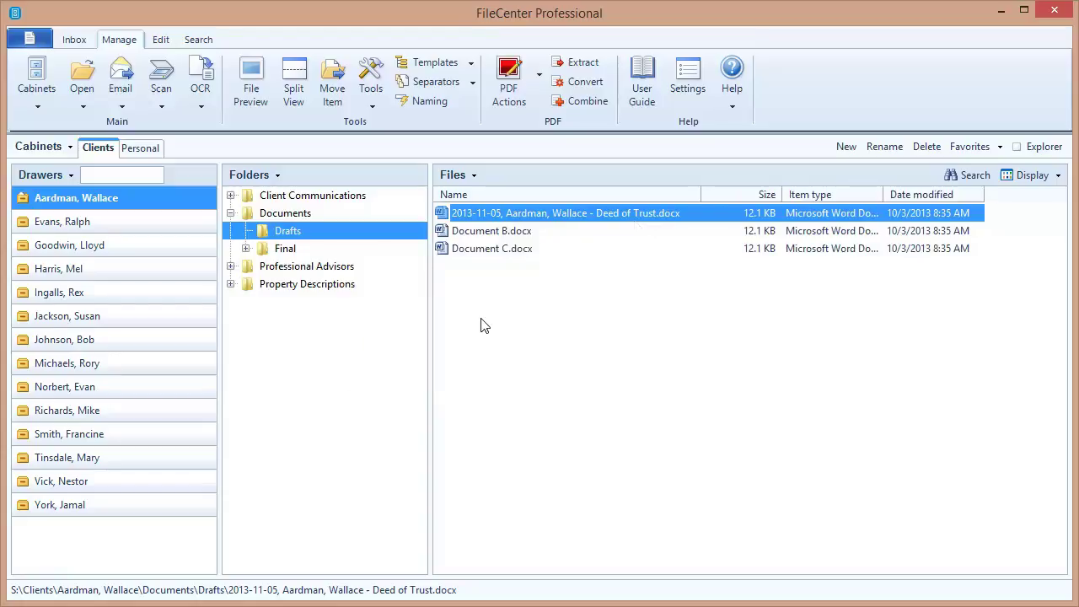
- Create a new naming option whose expression starts with the Date Today field in yyyy-mm-dd format followed by a comma
click(420, 103)
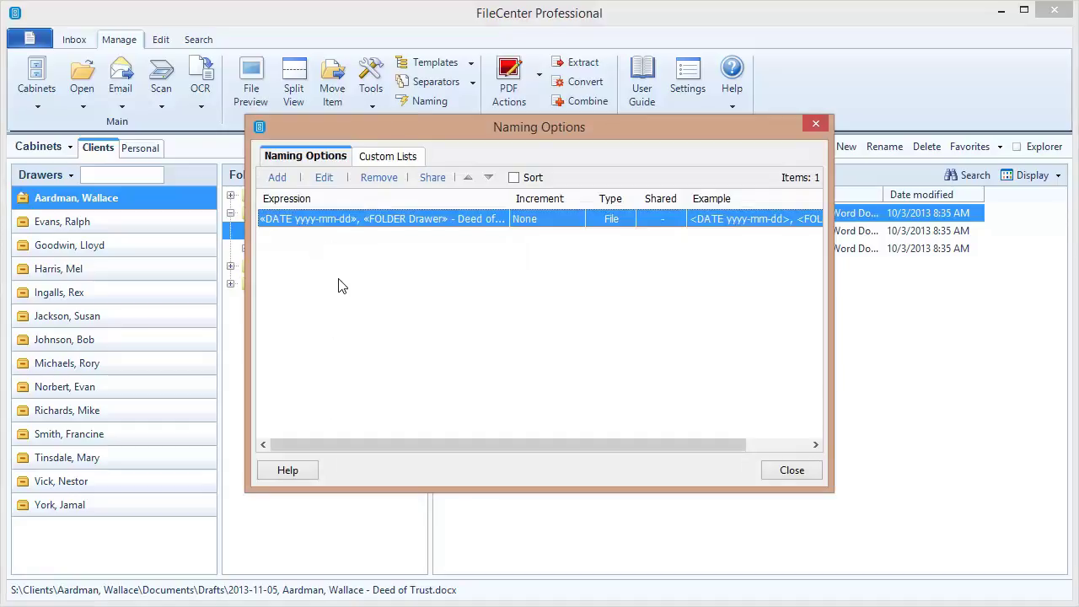
click(278, 179)
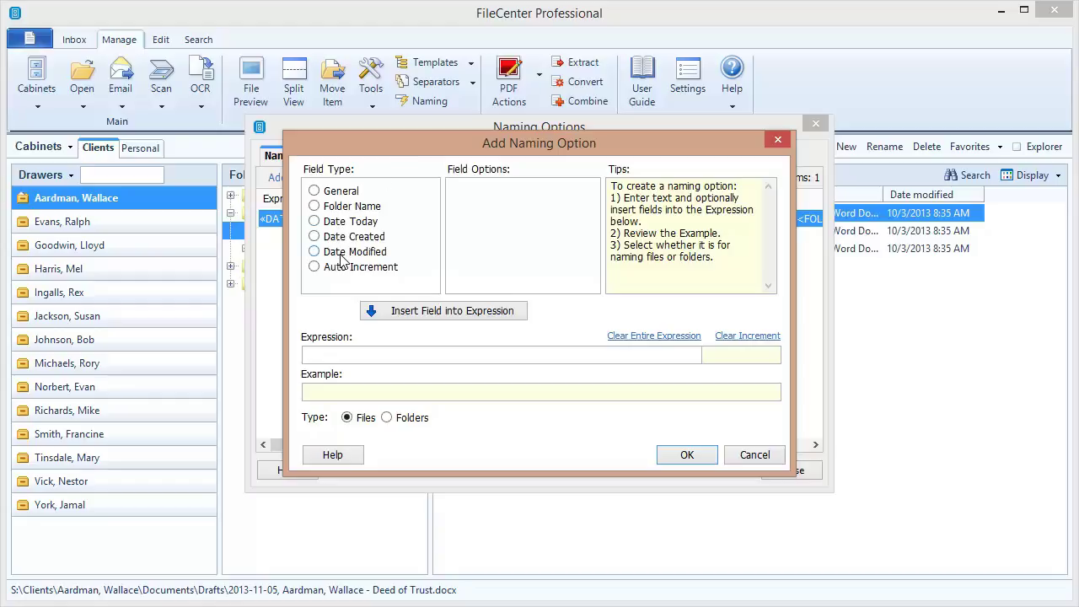
click(344, 227)
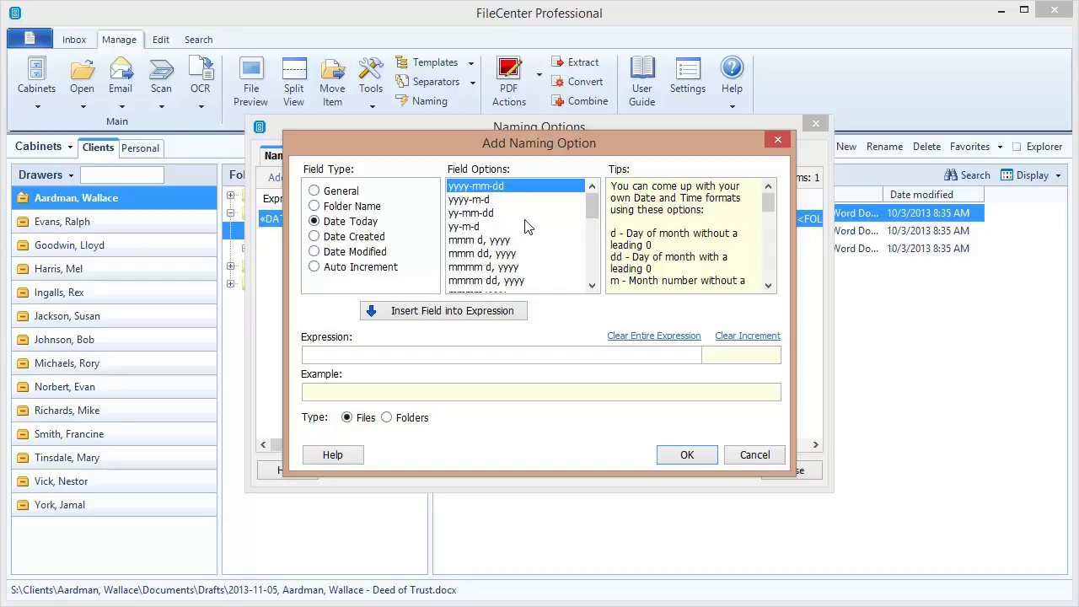
click(457, 314)
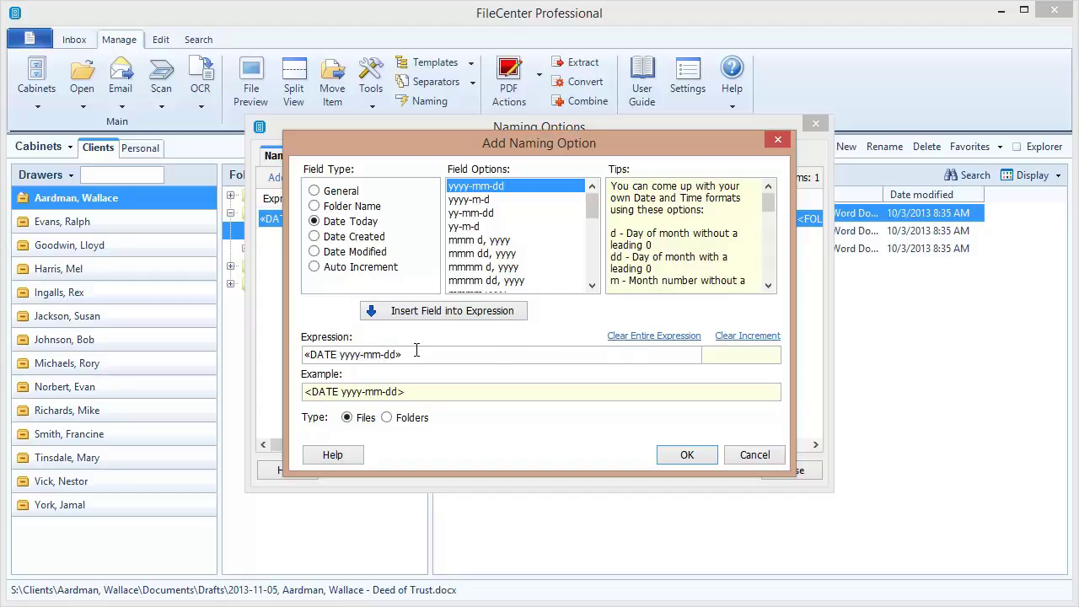
key(BackSpace)
text(m)
click(420, 353)
text(,)
- Append the FOLDER Drawer field and the text "- Letter From" to the expression, then save the naming option and close the naming options
click(329, 211)
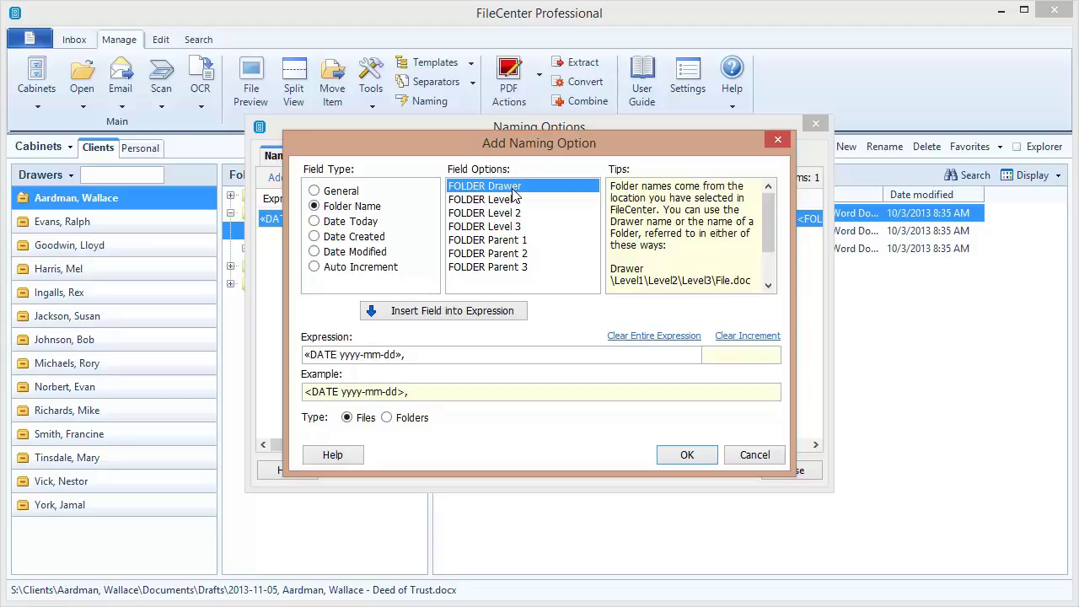
click(426, 312)
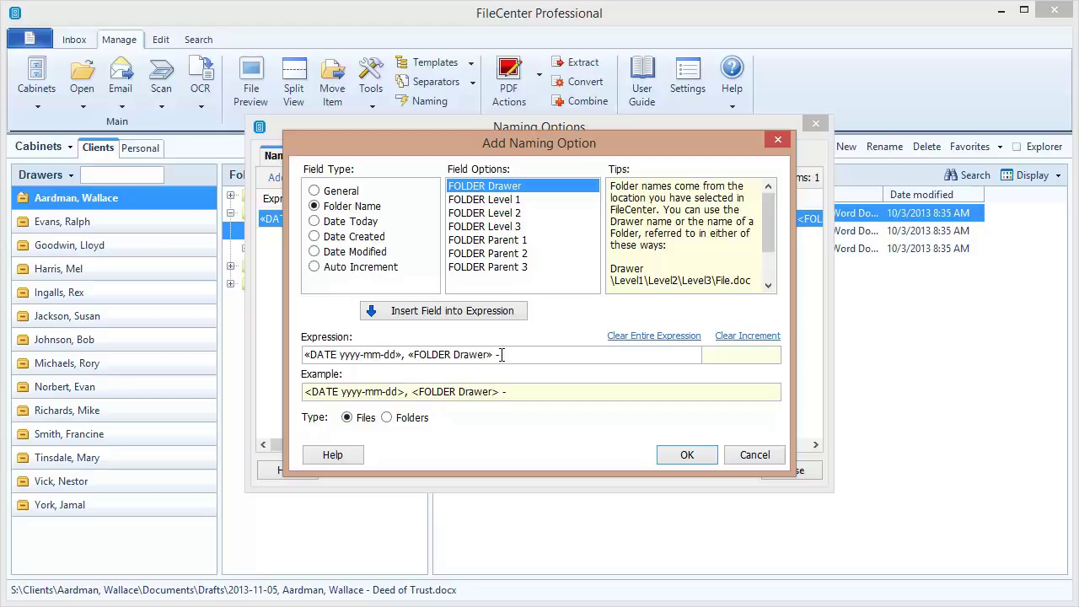
text(Letter From)
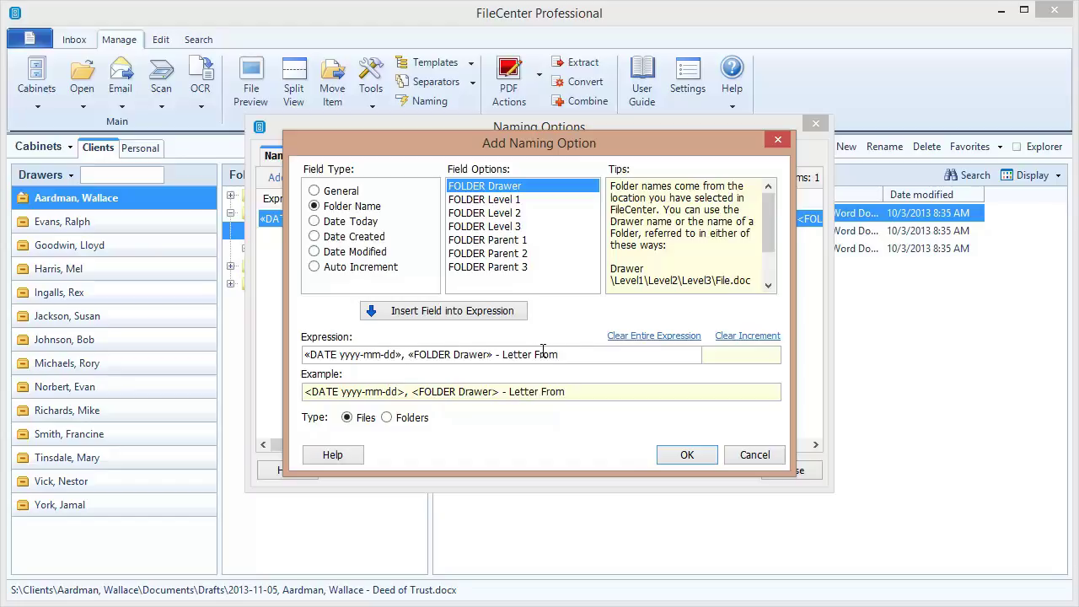
click(689, 459)
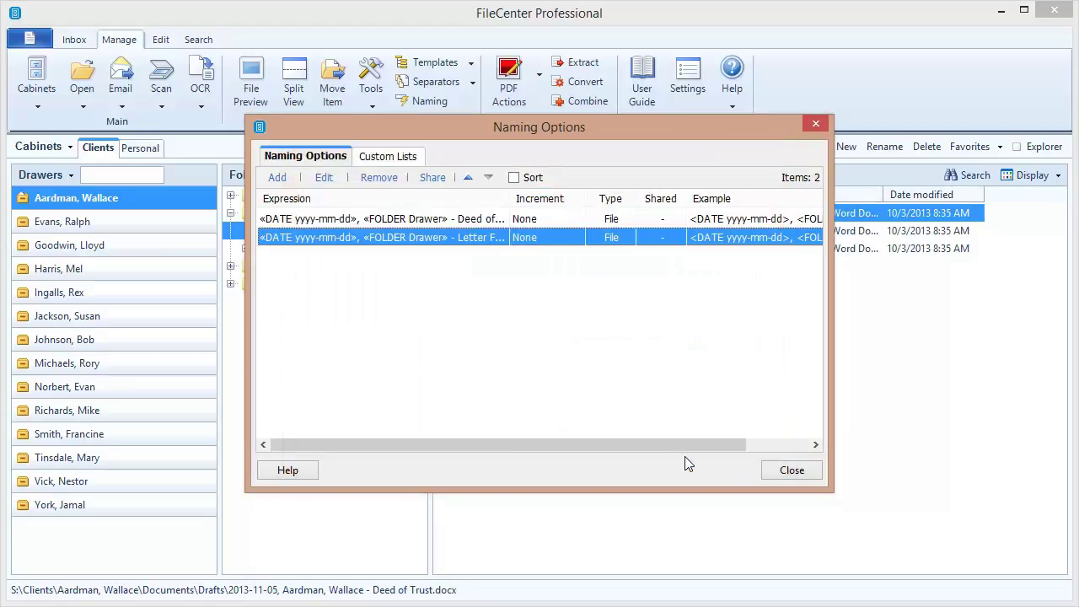
click(790, 470)
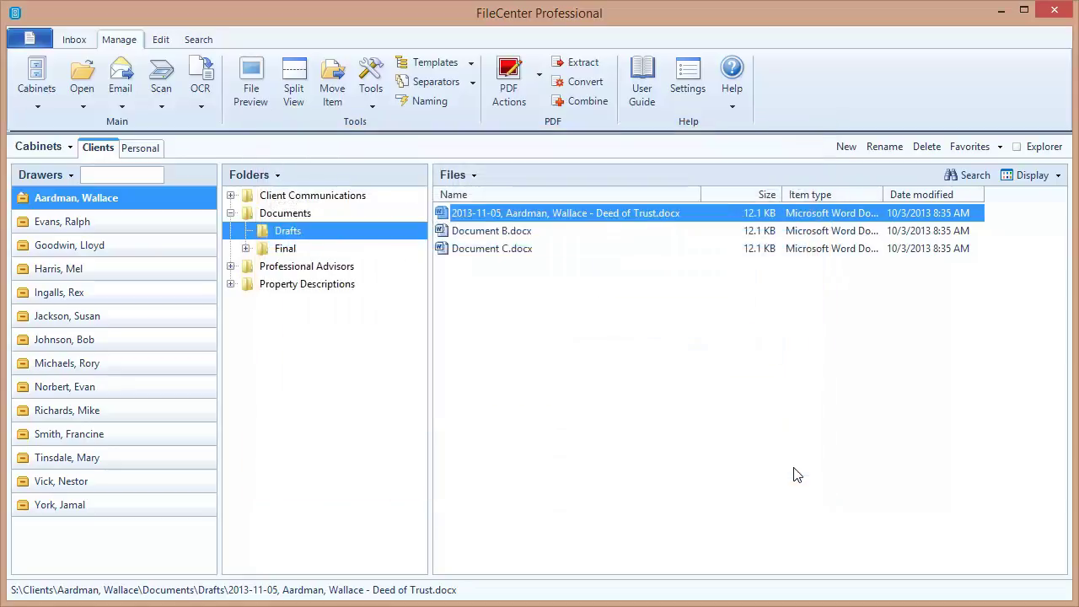
- Rename Document B.docx using the naming option with date, drawer name and "Letter From"
click(470, 240)
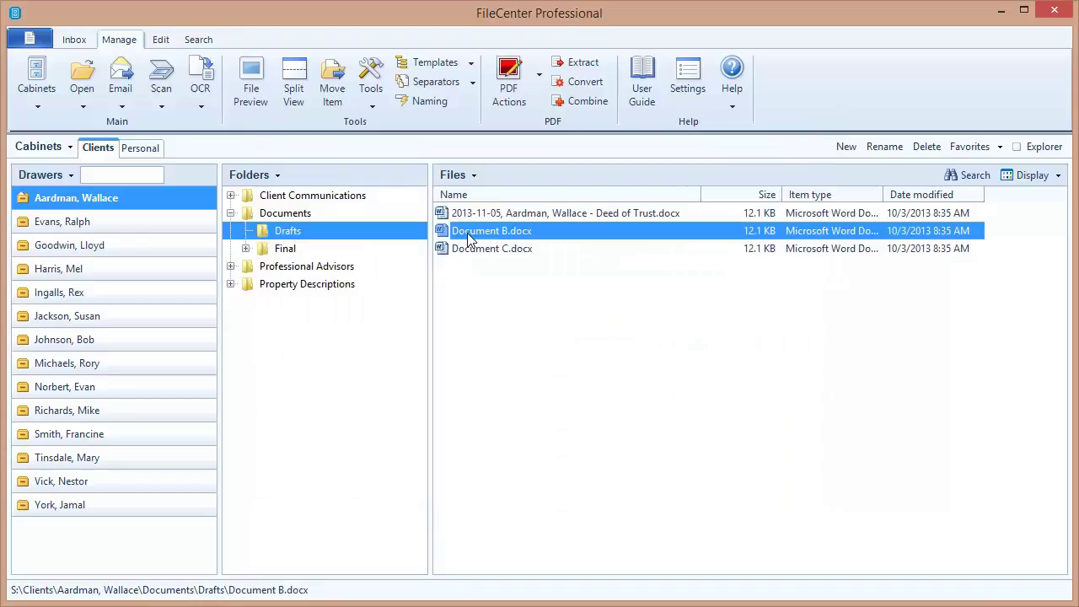
click(456, 174)
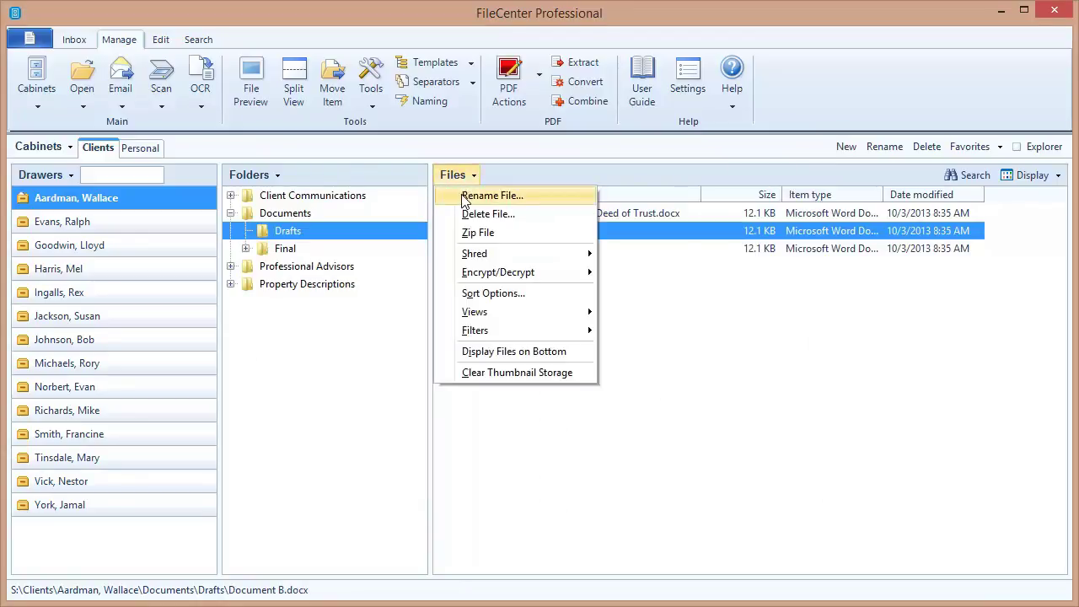
click(468, 196)
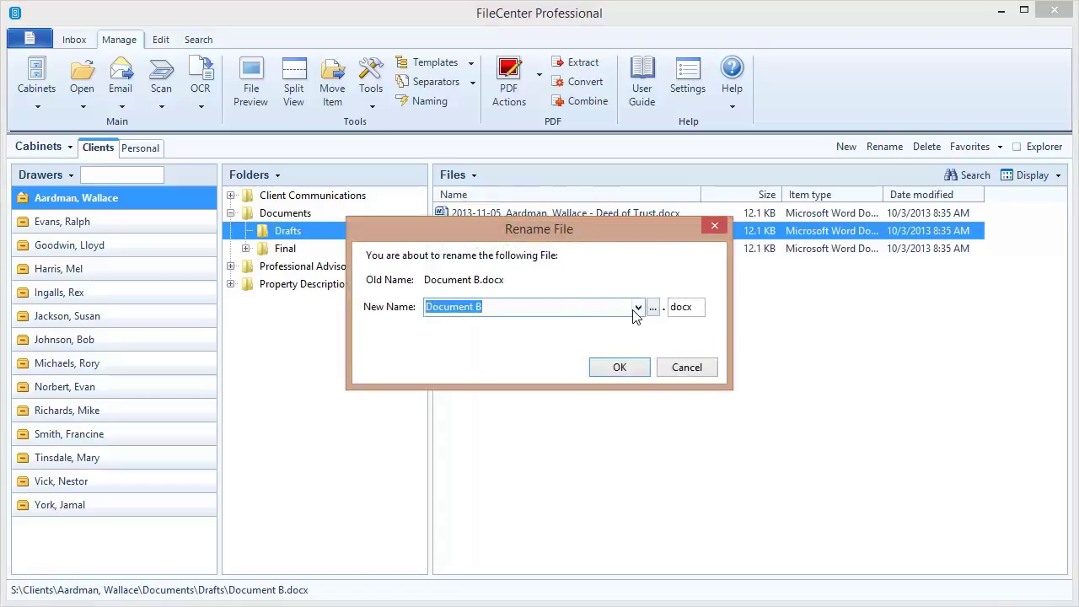
click(638, 309)
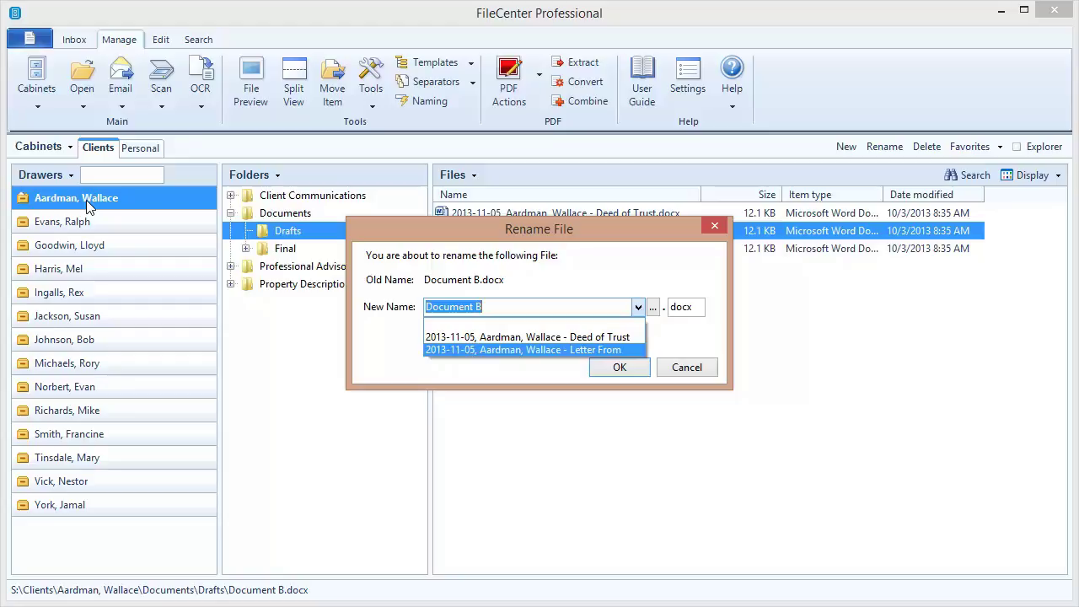
click(607, 349)
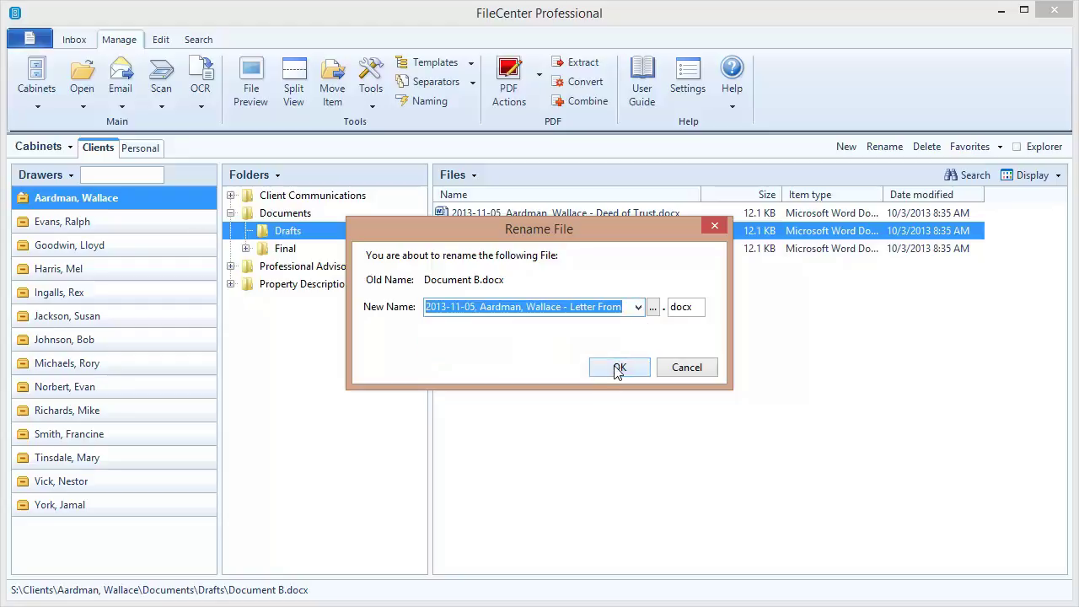
click(619, 372)
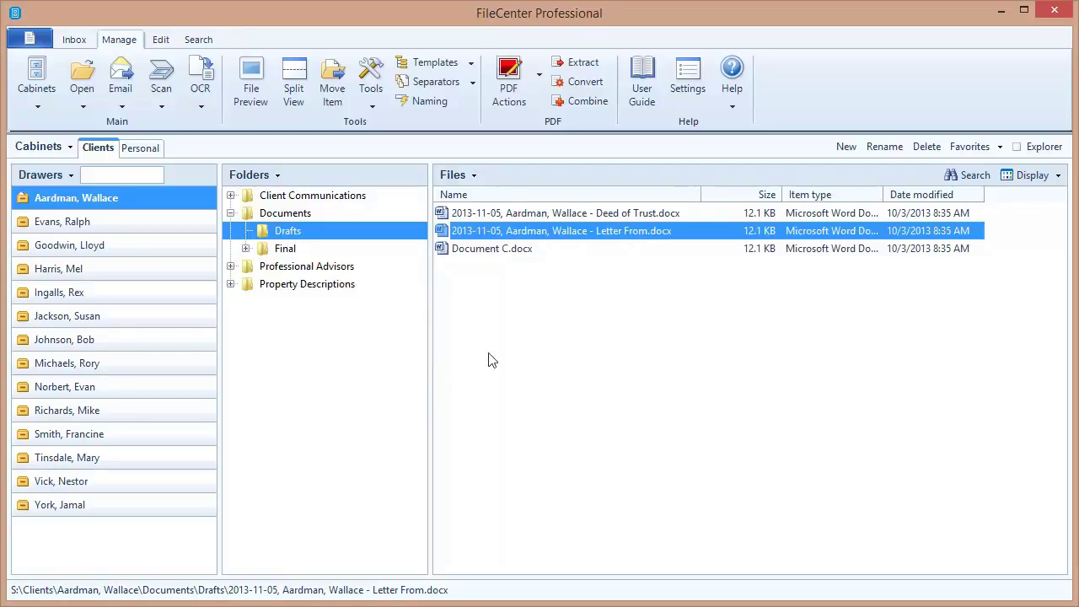
- Examine the General and Folder Name field choices available for the naming option made of FOLDER Drawer, FOLDER Level 1 and FOLDER Level 2
click(431, 103)
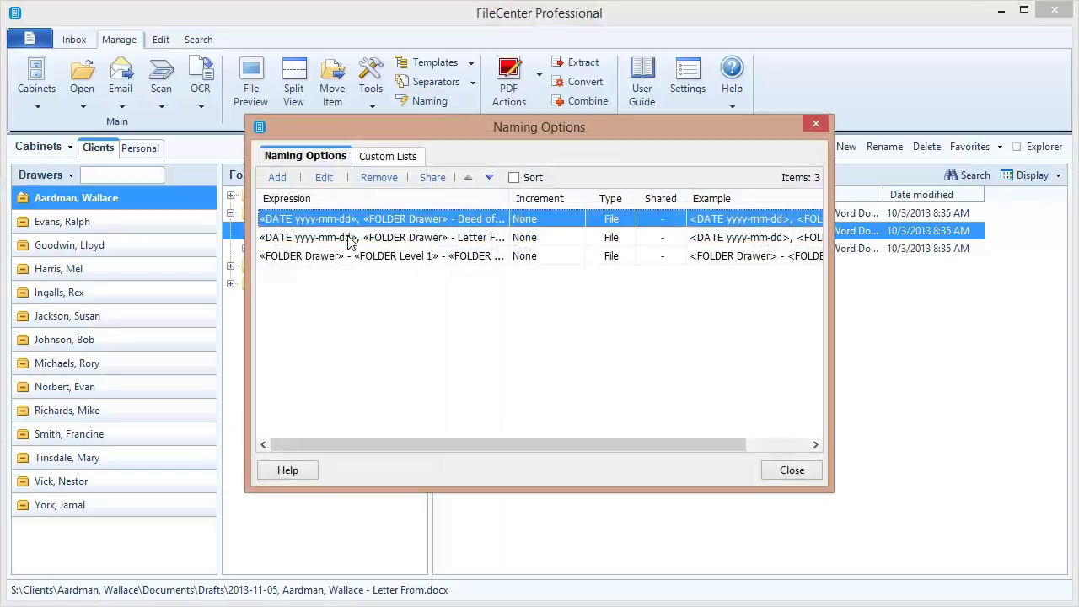
click(334, 256)
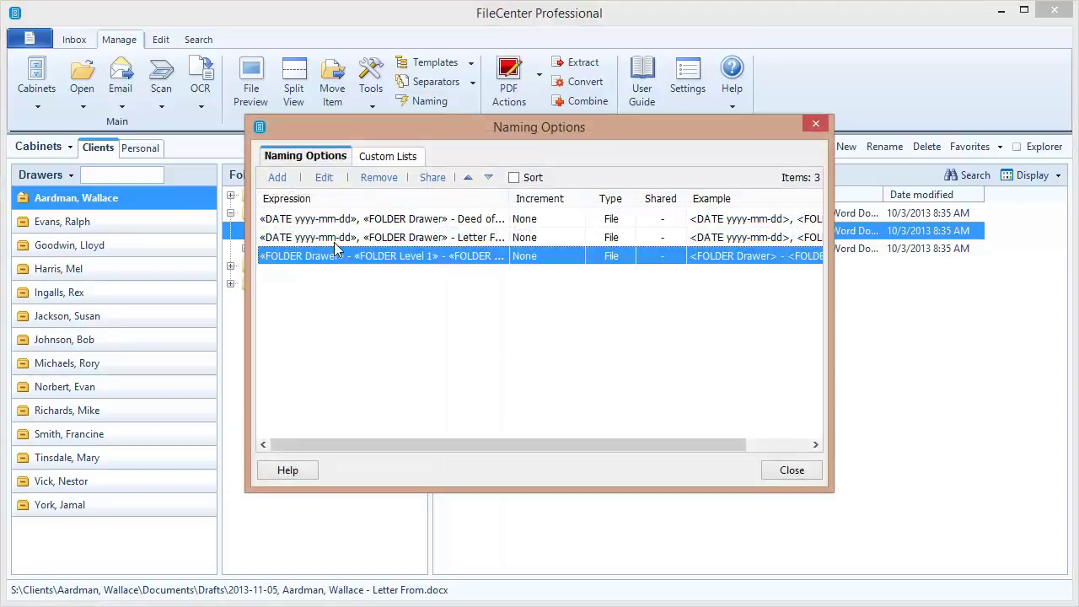
click(326, 178)
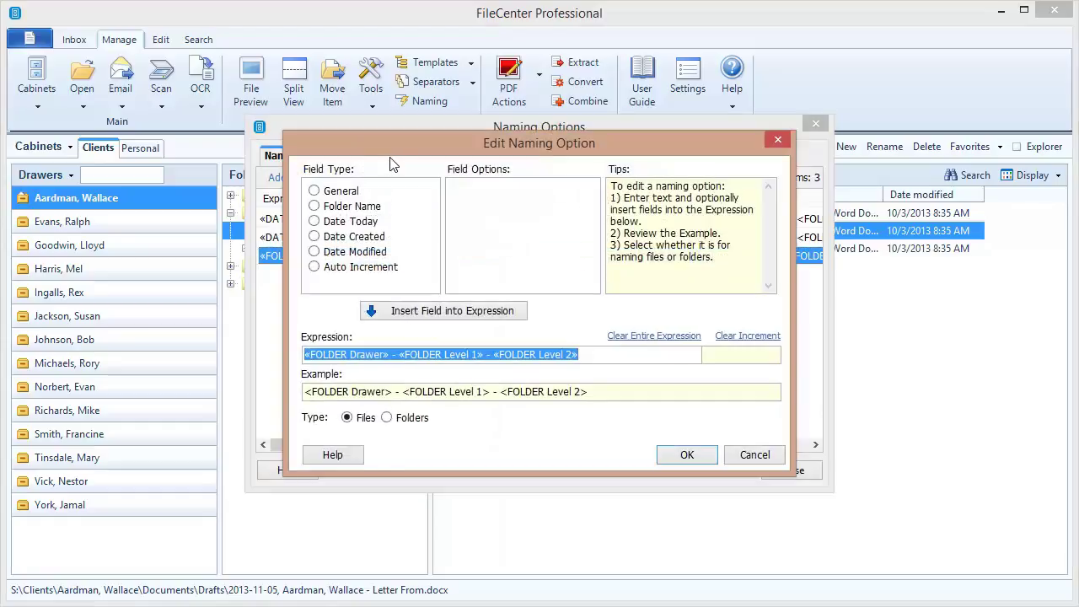
click(319, 193)
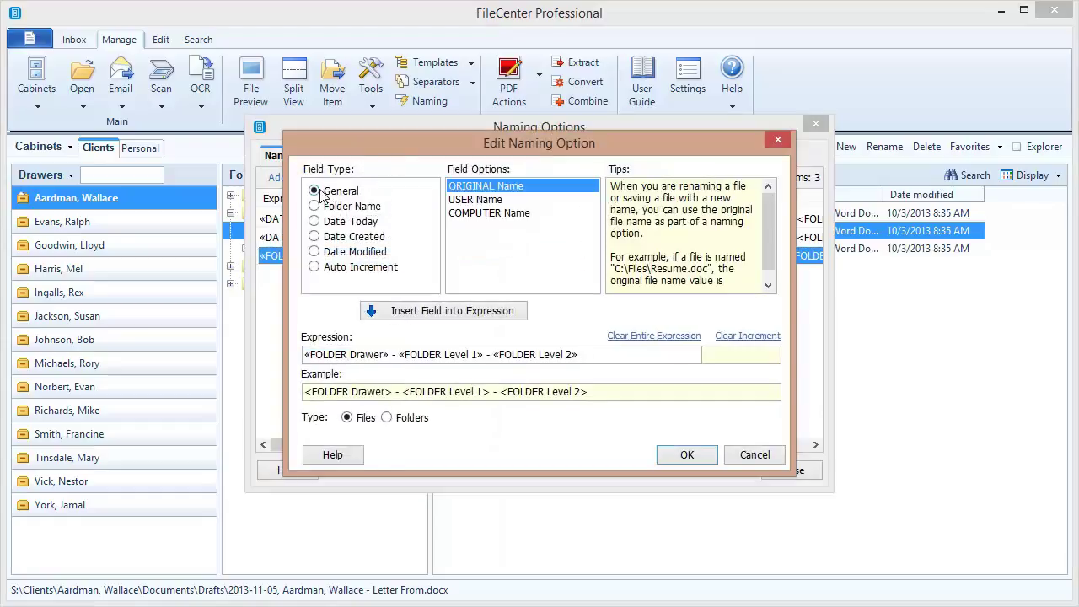
click(494, 201)
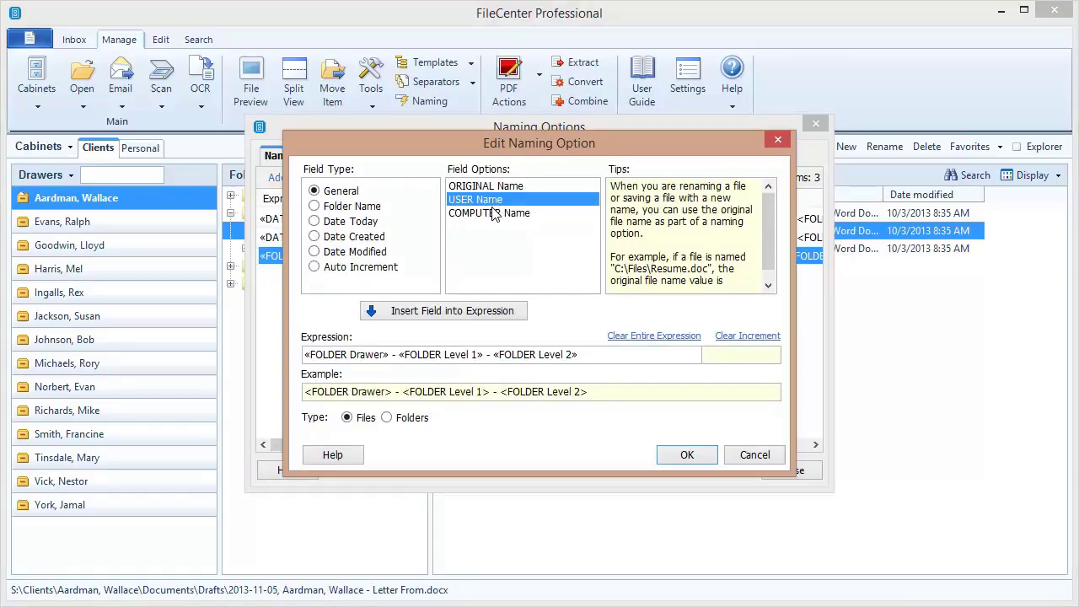
click(494, 214)
click(489, 202)
click(474, 216)
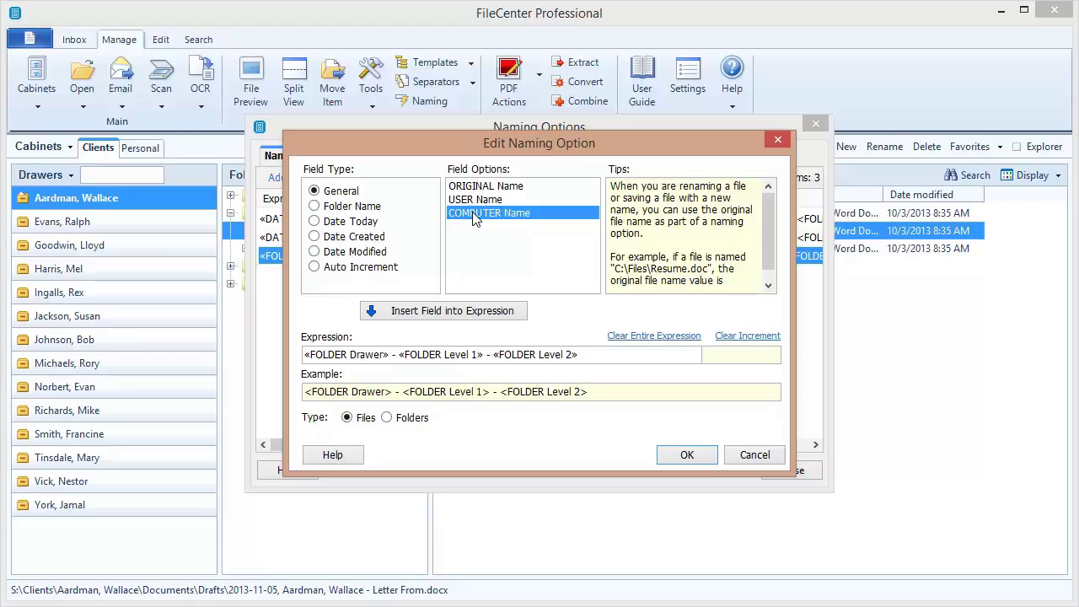
click(342, 211)
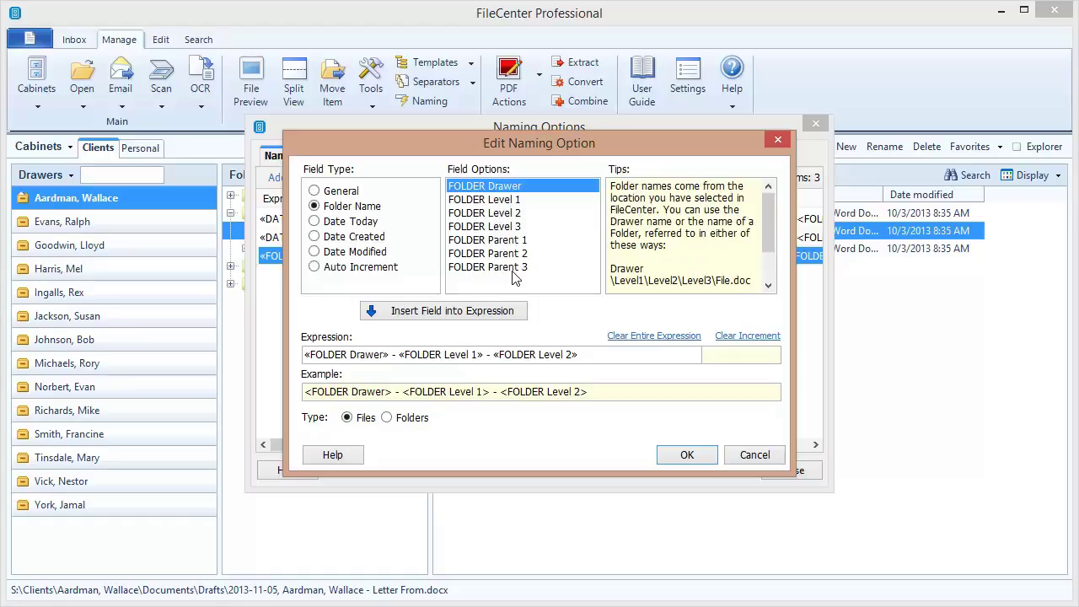
click(746, 456)
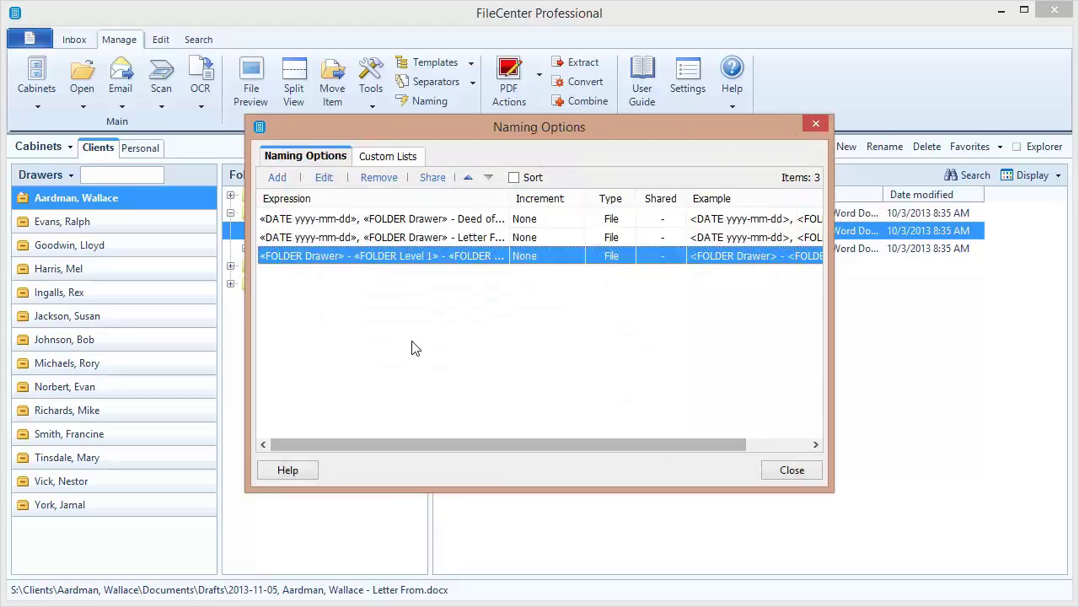
- Add a file naming option with the expression FOLDER Parent 1 - FOLDER Parent 2 - FOLDER Parent 3
click(285, 178)
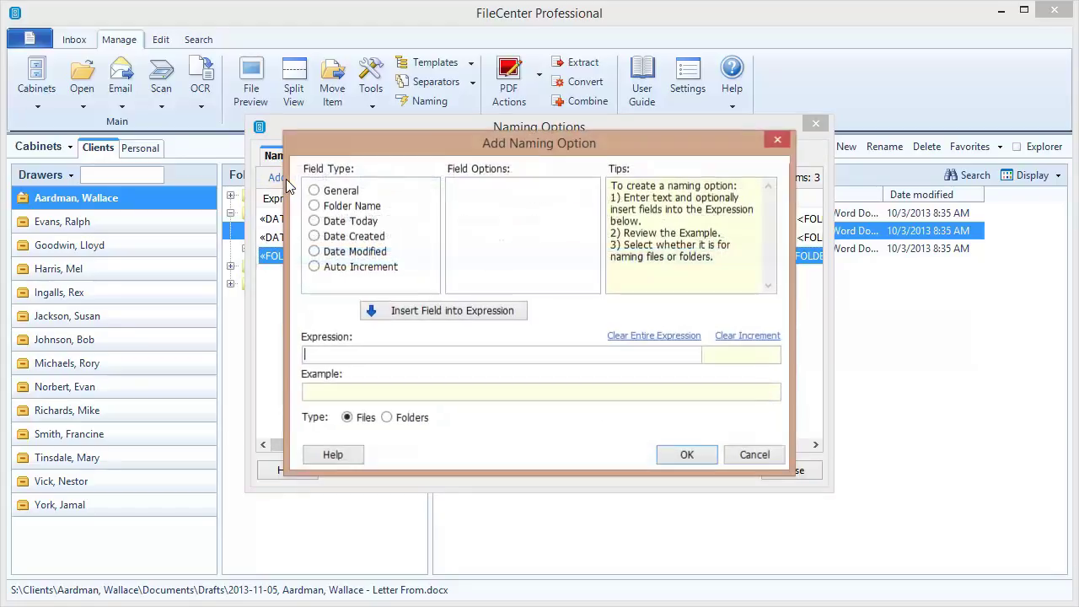
click(337, 208)
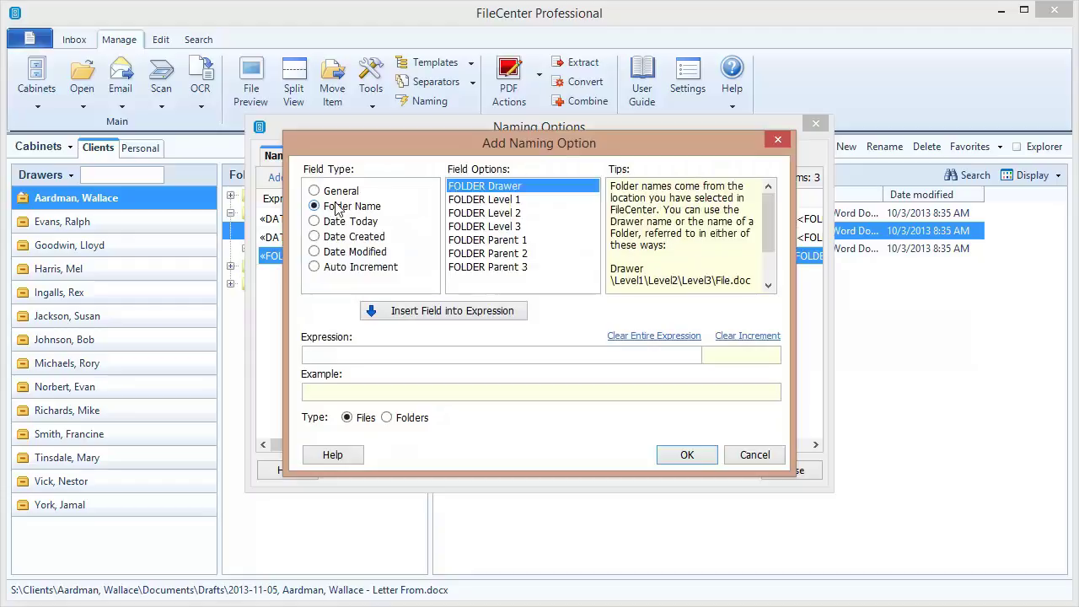
click(477, 241)
click(462, 314)
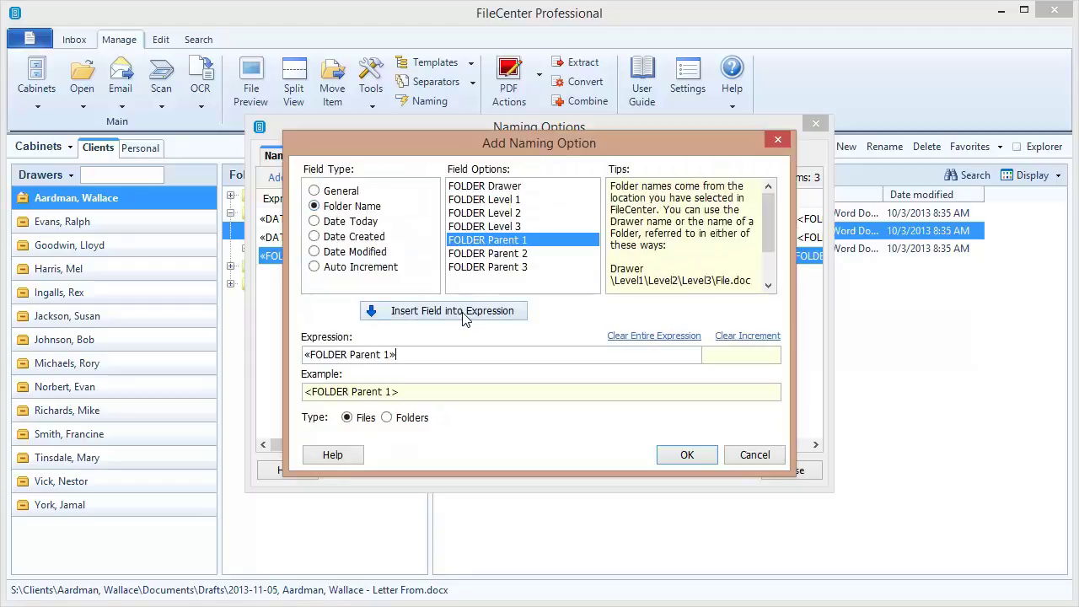
text(-)
click(476, 253)
click(477, 312)
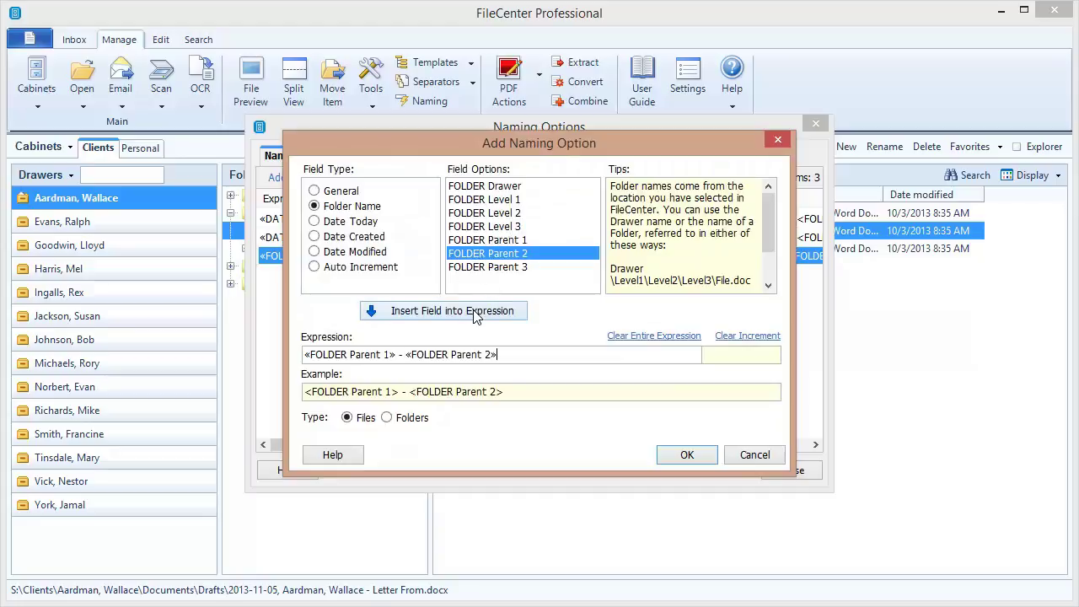
text(-)
click(485, 267)
click(478, 312)
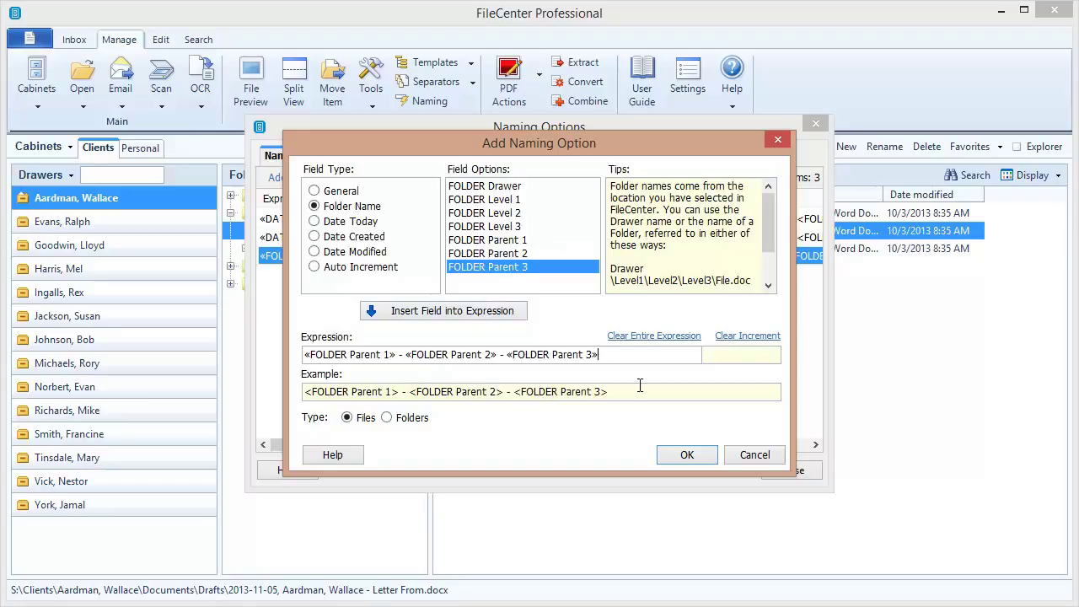
click(682, 455)
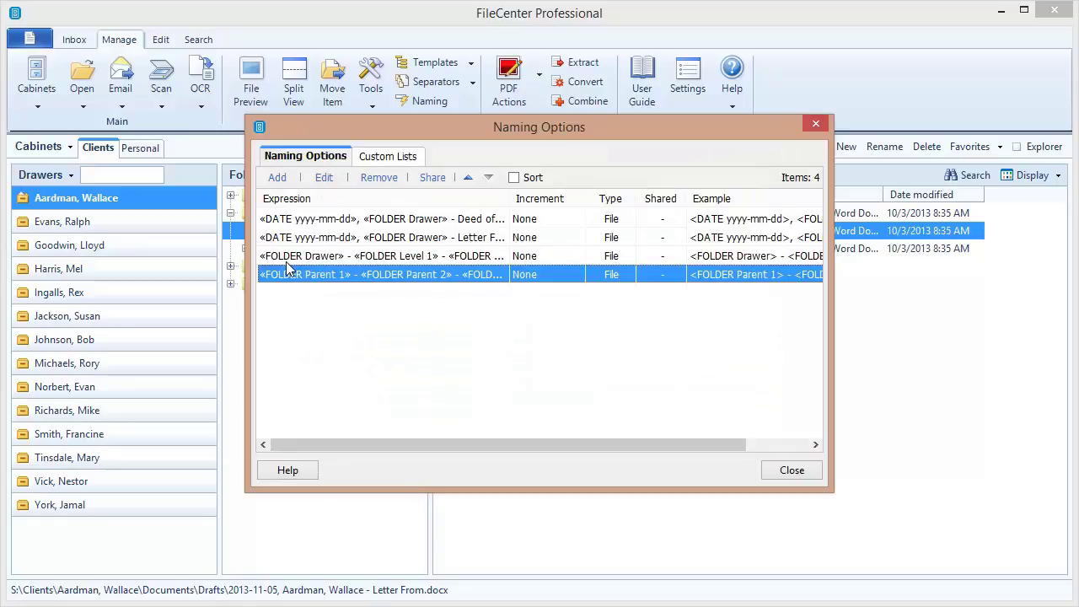
- Close the naming options and view the names they offer for renaming Document C.docx
click(778, 470)
click(457, 250)
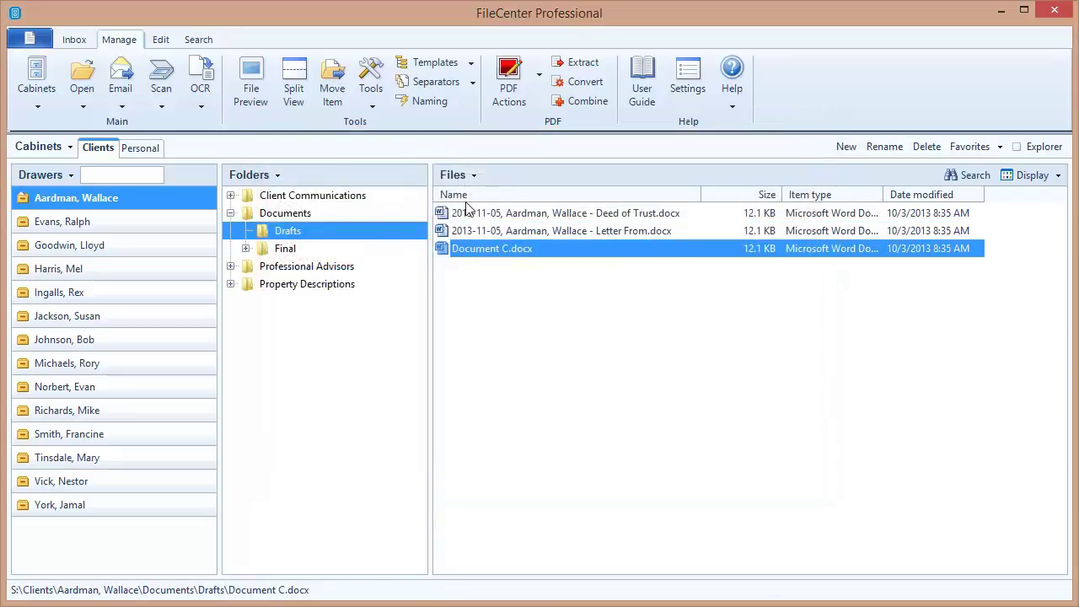
click(468, 178)
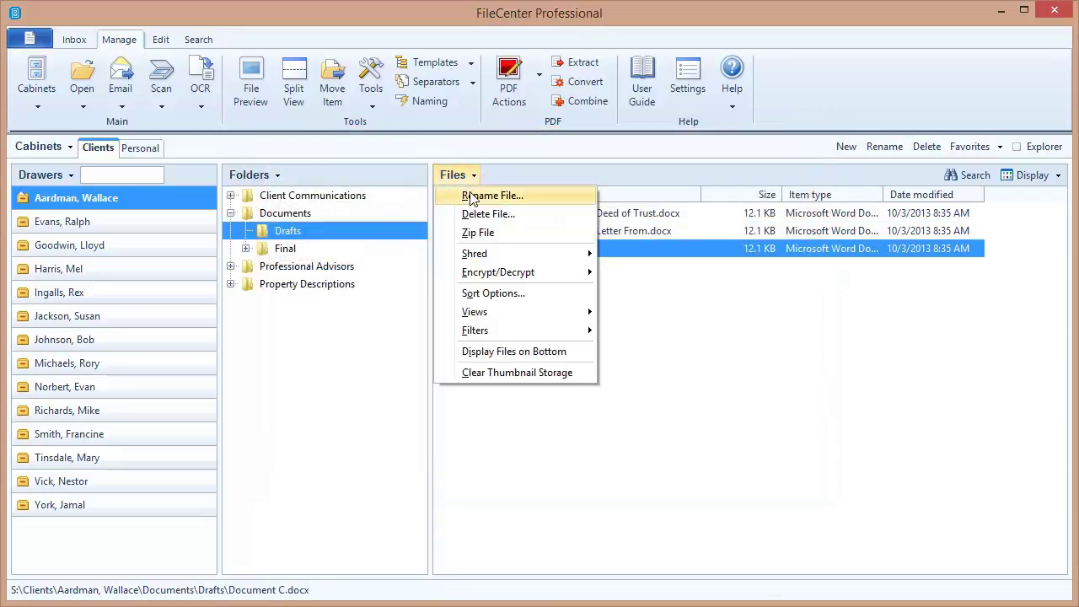
click(477, 195)
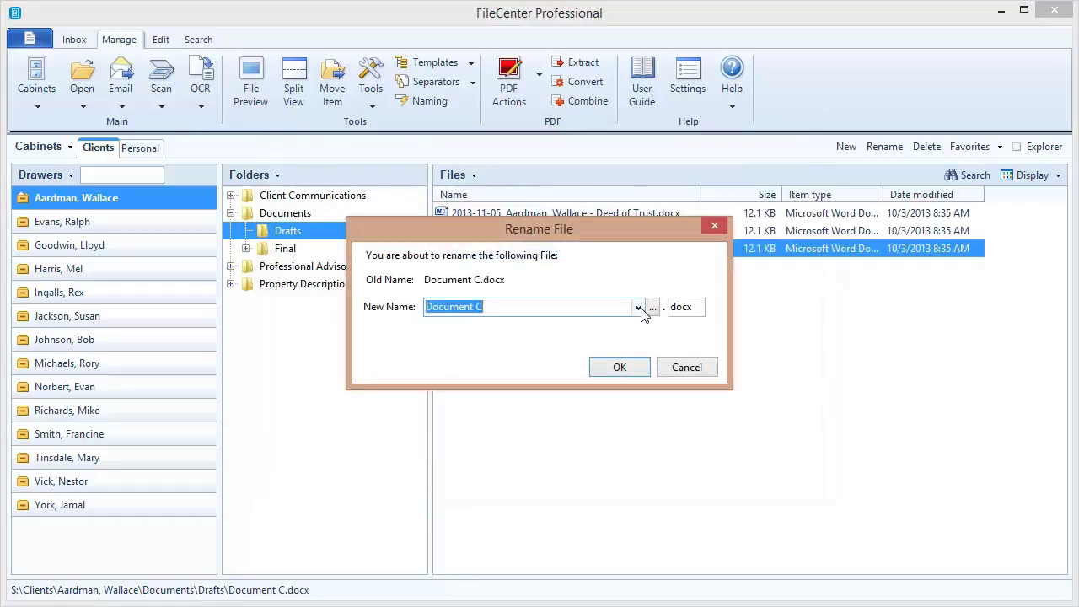
click(637, 307)
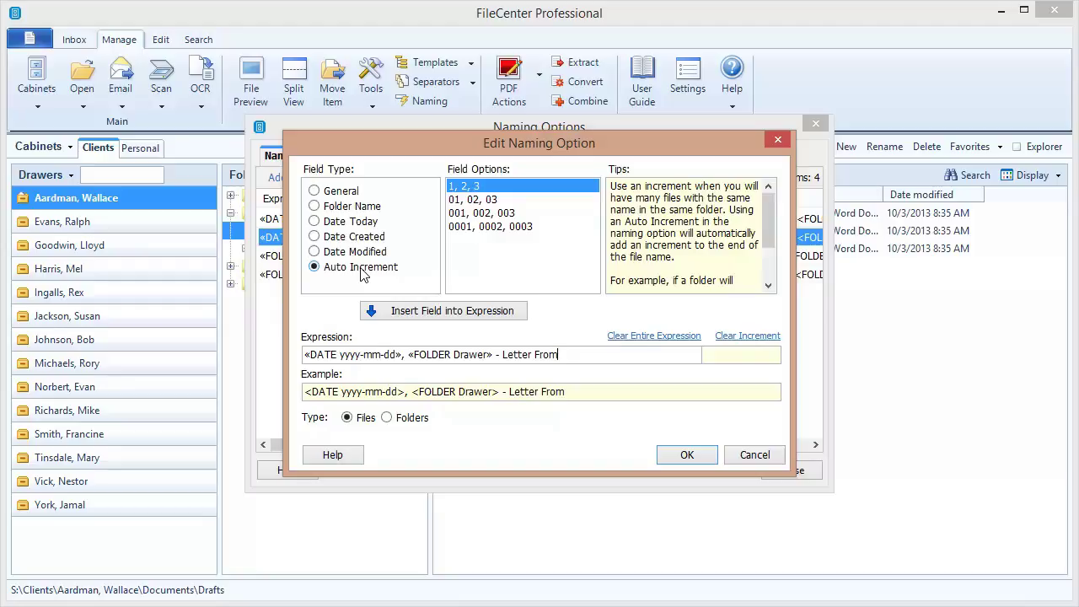
- Add an Auto Increment of 01, 02, 03 to the "Letter From" naming option, save it and close the naming options
click(479, 201)
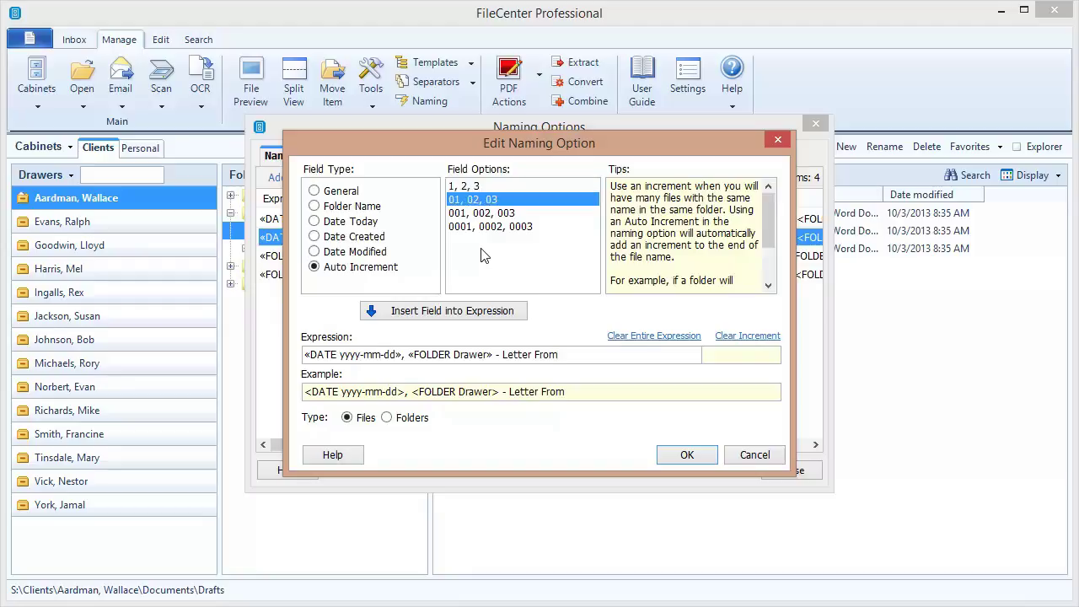
click(468, 312)
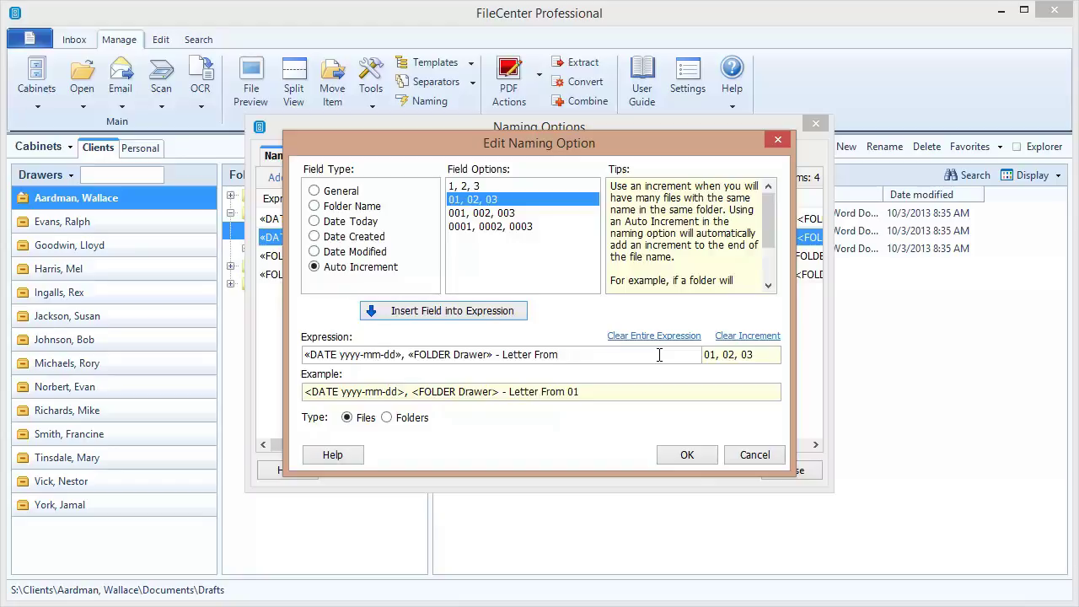
click(687, 456)
click(788, 470)
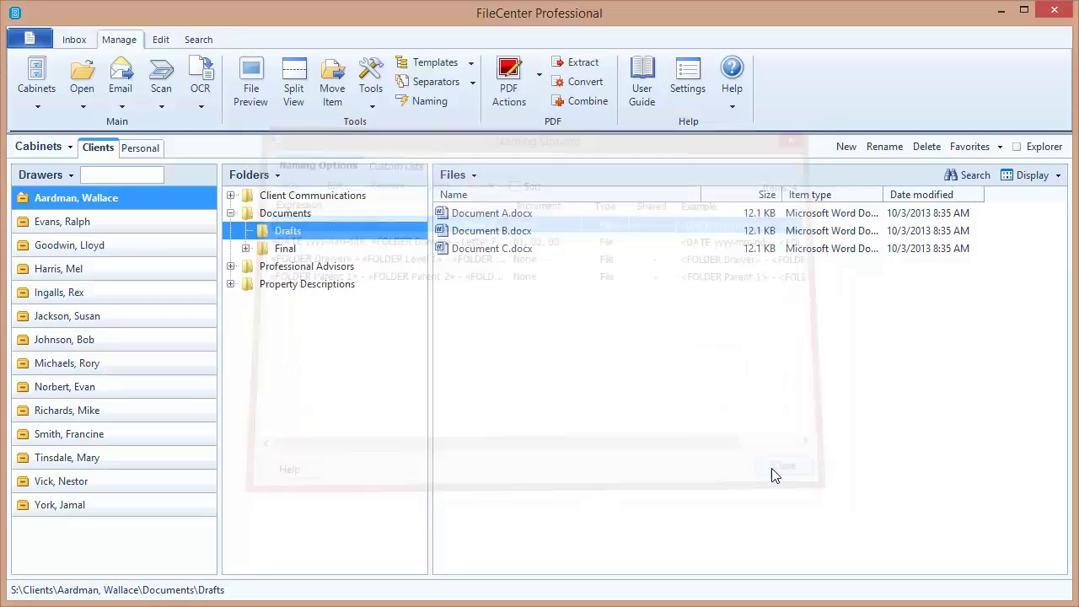
- Rename Document A.docx using the naming option with date, drawer name and "Letter From 01"
click(489, 218)
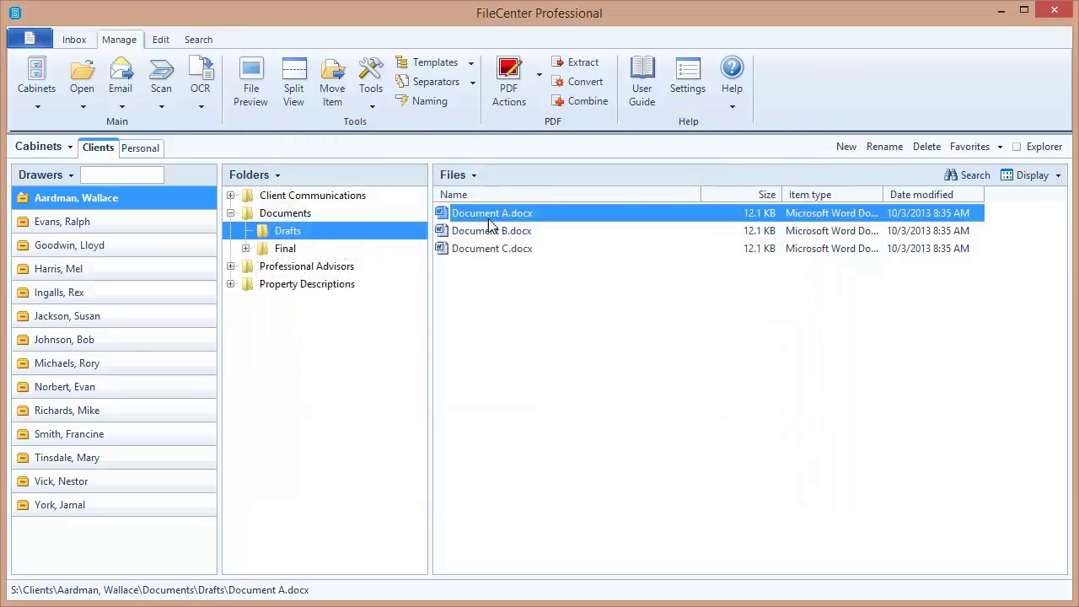
click(466, 175)
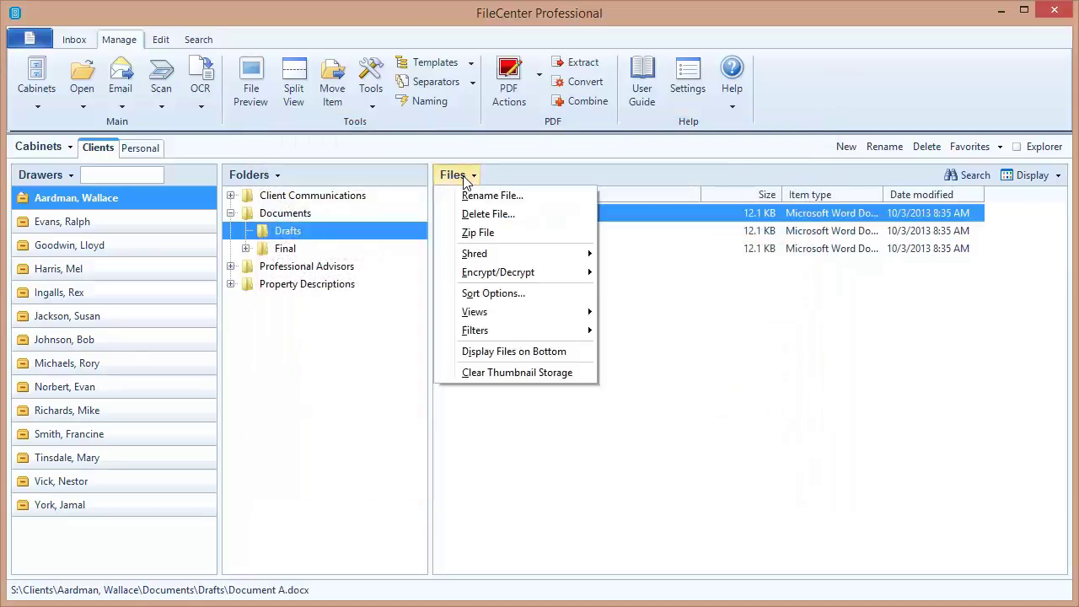
click(492, 193)
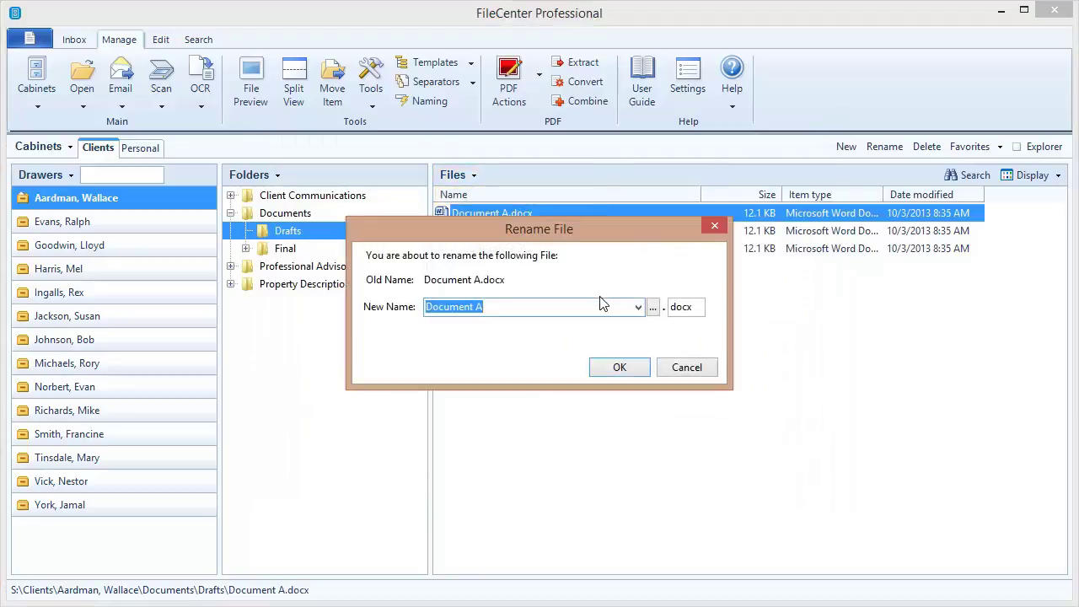
click(638, 308)
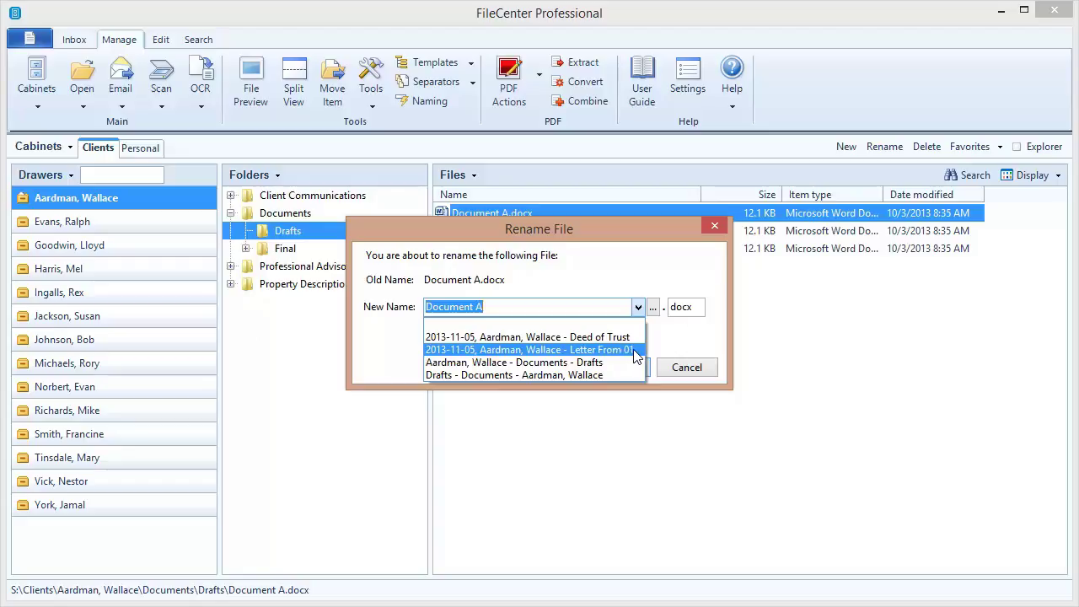
click(636, 350)
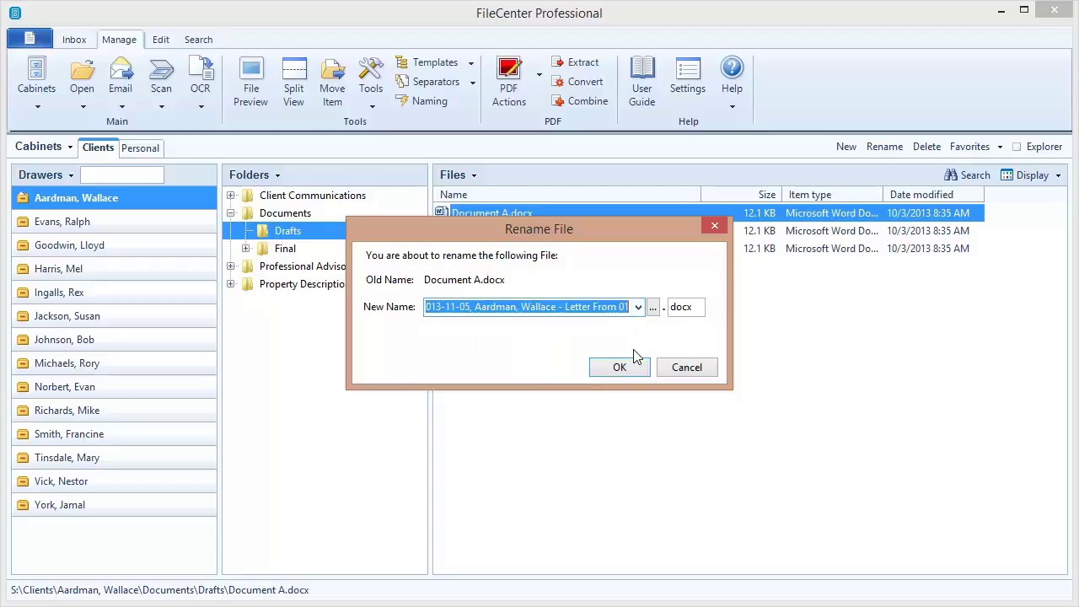
click(634, 367)
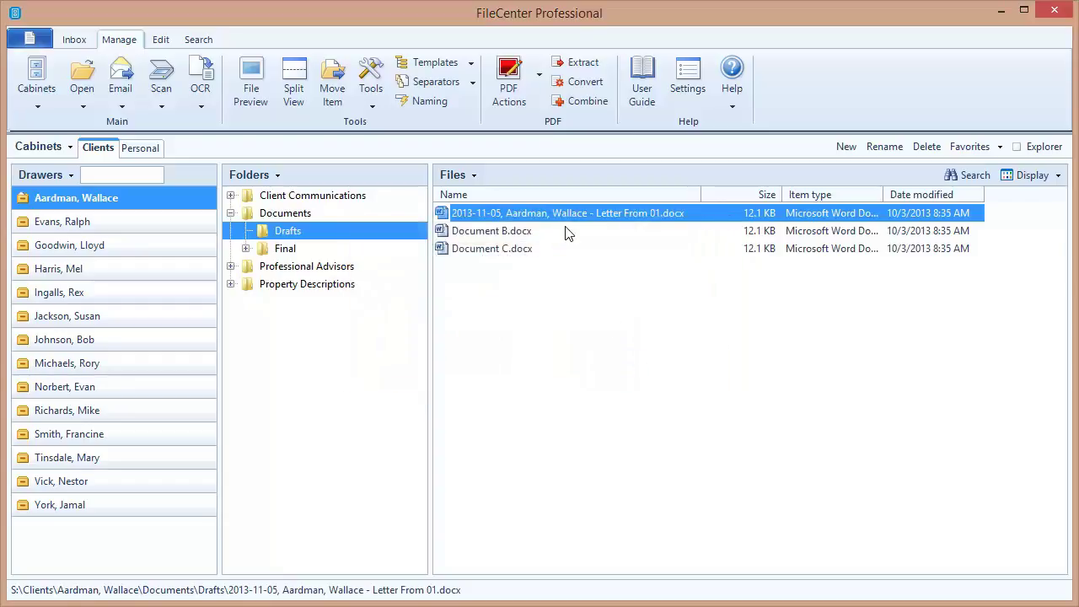
- Rename Document B.docx using the naming option with date, drawer name and "Letter From 02"
click(516, 233)
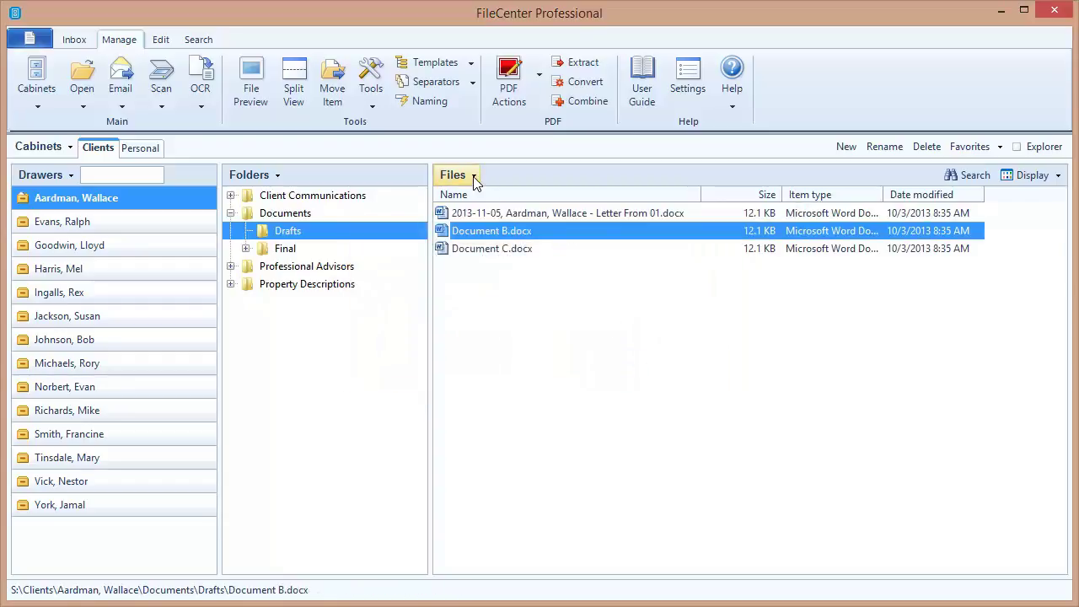
click(473, 175)
click(486, 195)
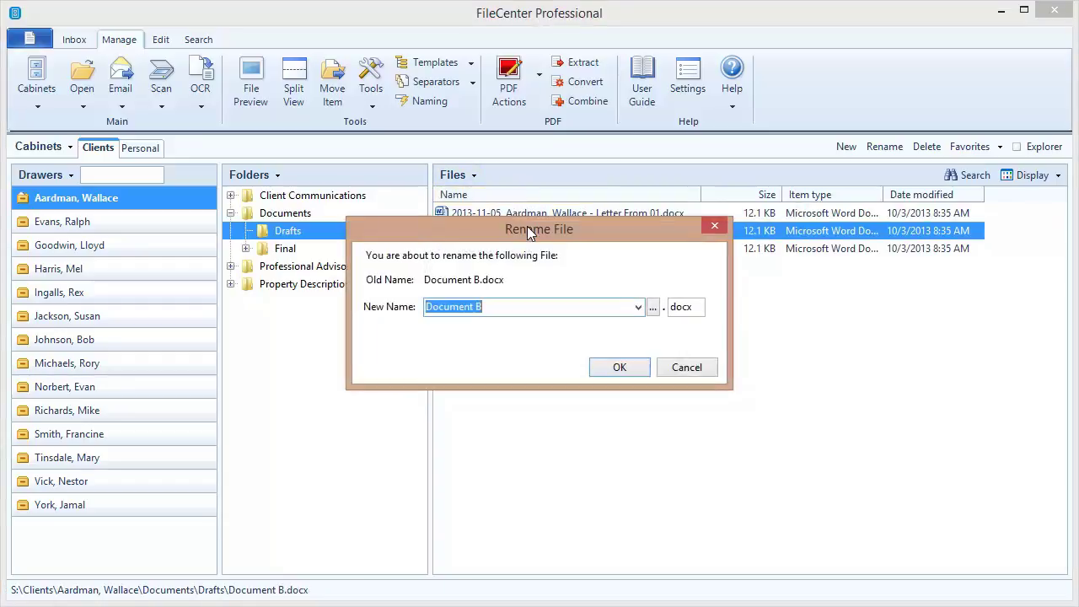
click(636, 308)
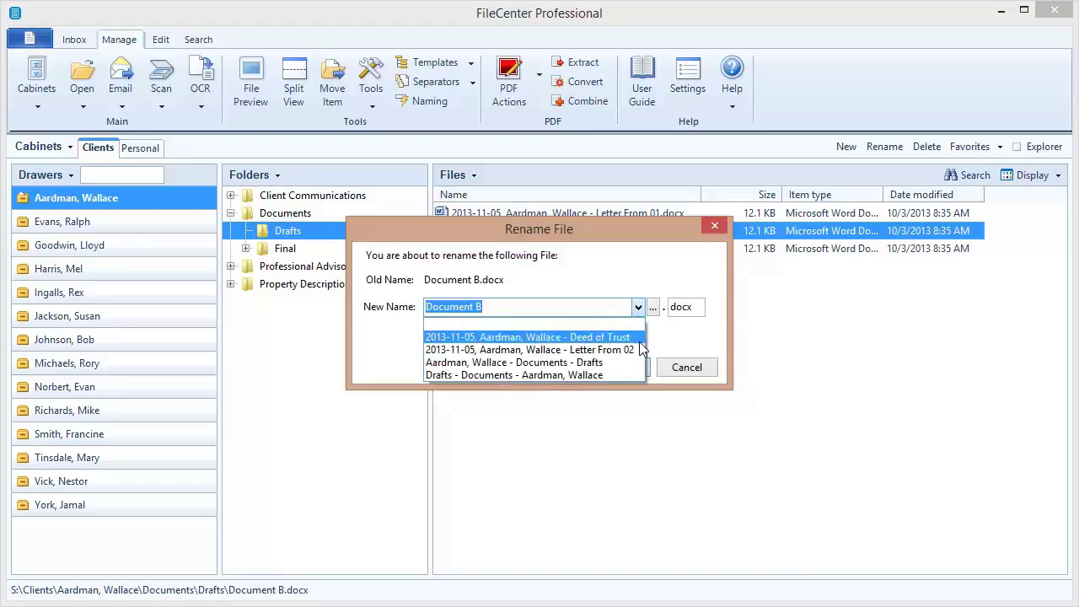
click(605, 351)
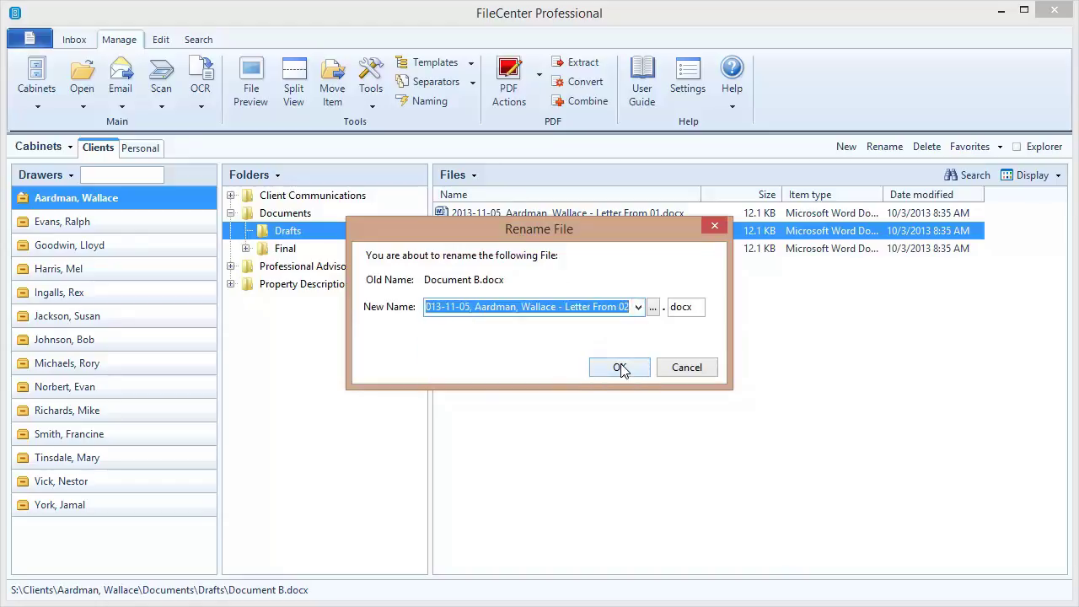
click(618, 367)
- Rename Document C.docx using the naming option with date, drawer name and "Letter From 03"
click(520, 248)
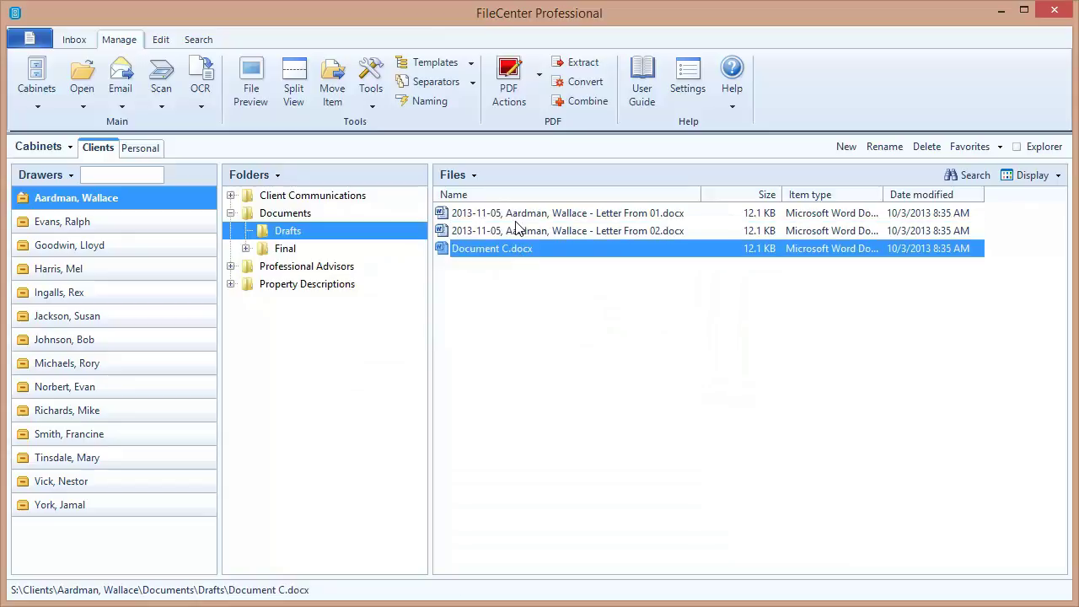
click(474, 175)
click(482, 197)
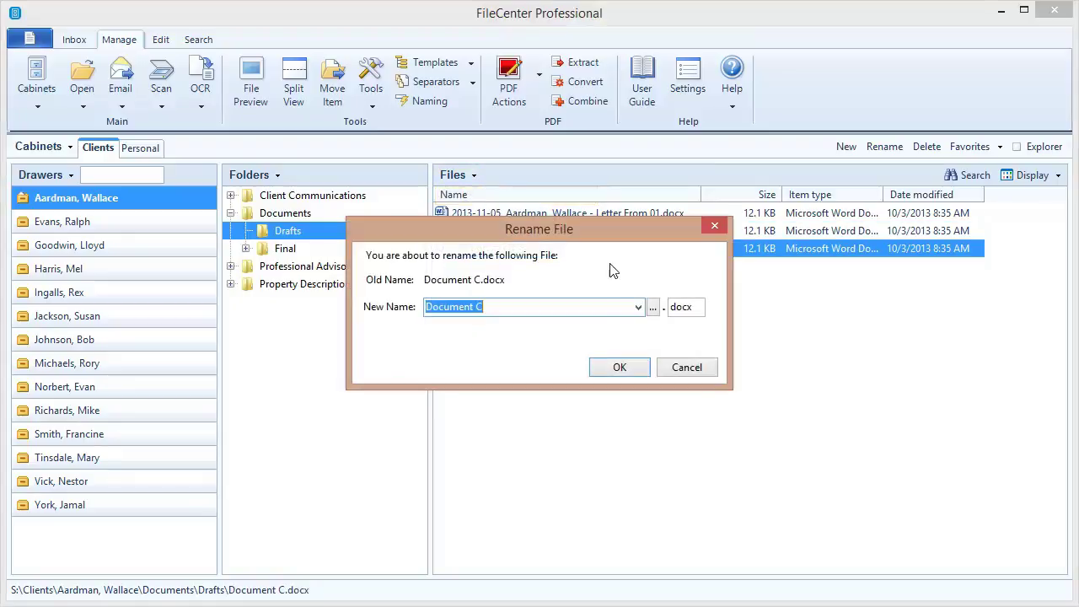
click(638, 307)
click(633, 350)
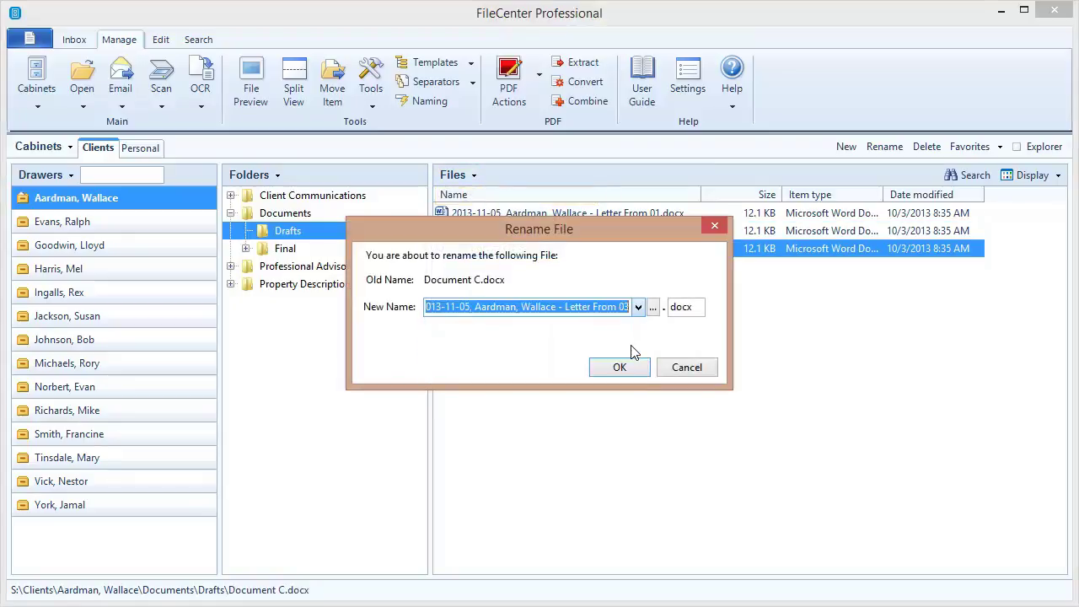
click(627, 365)
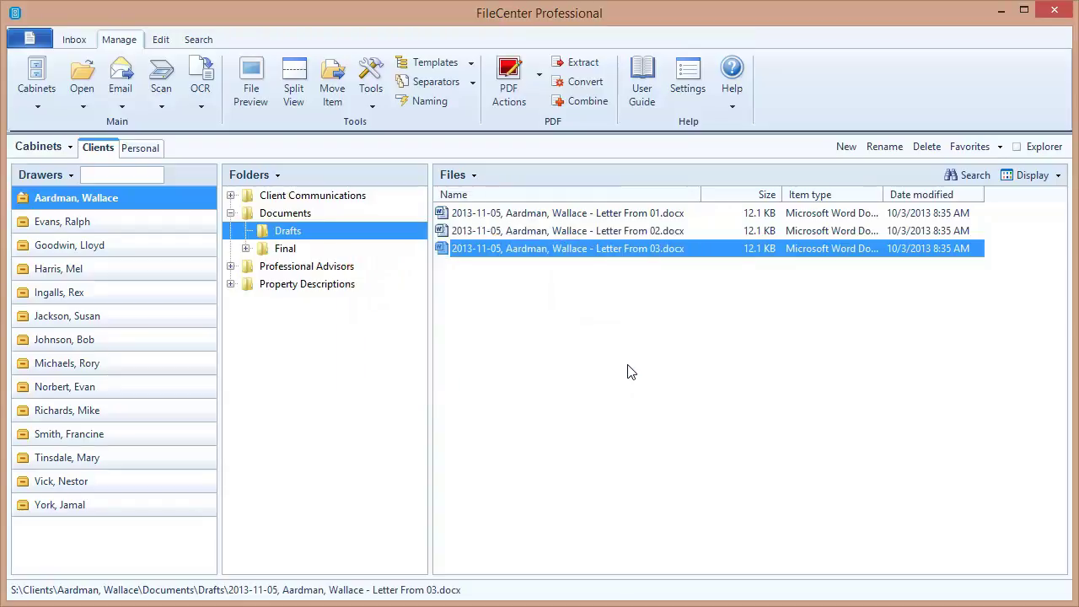